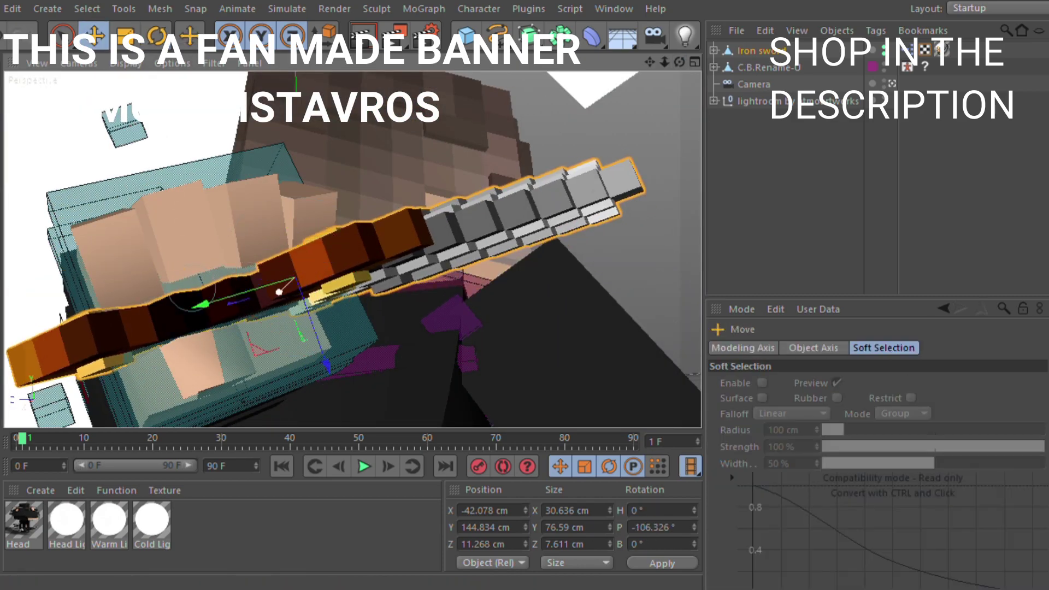
{"action": "key", "text": "r"}
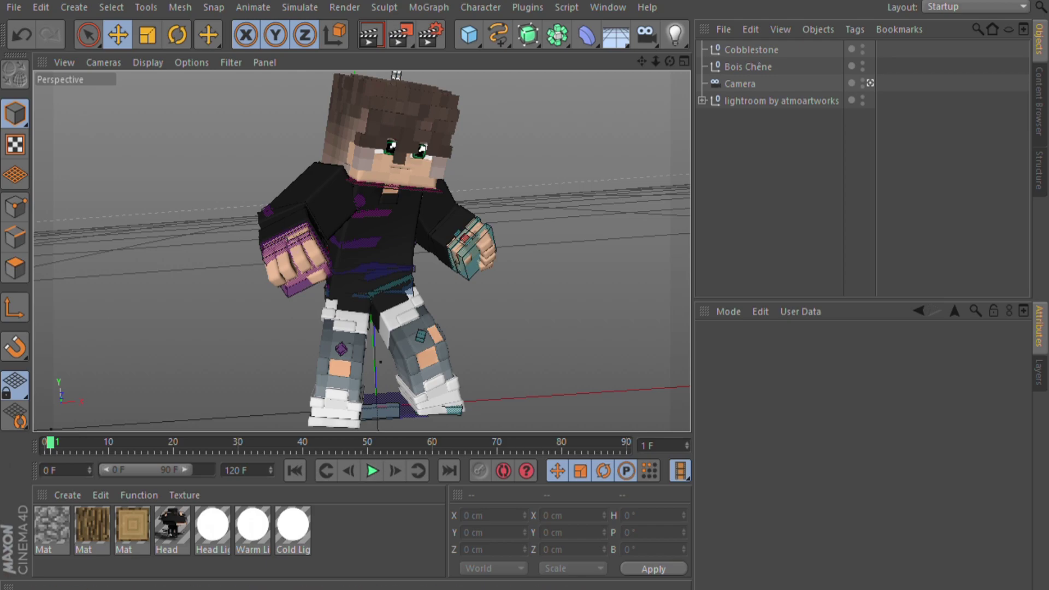
Paste the Sword 2 model into the scene, scale it down and position it at an angle in the character's right fist
{"action": "key", "text": "ctrl+v"}
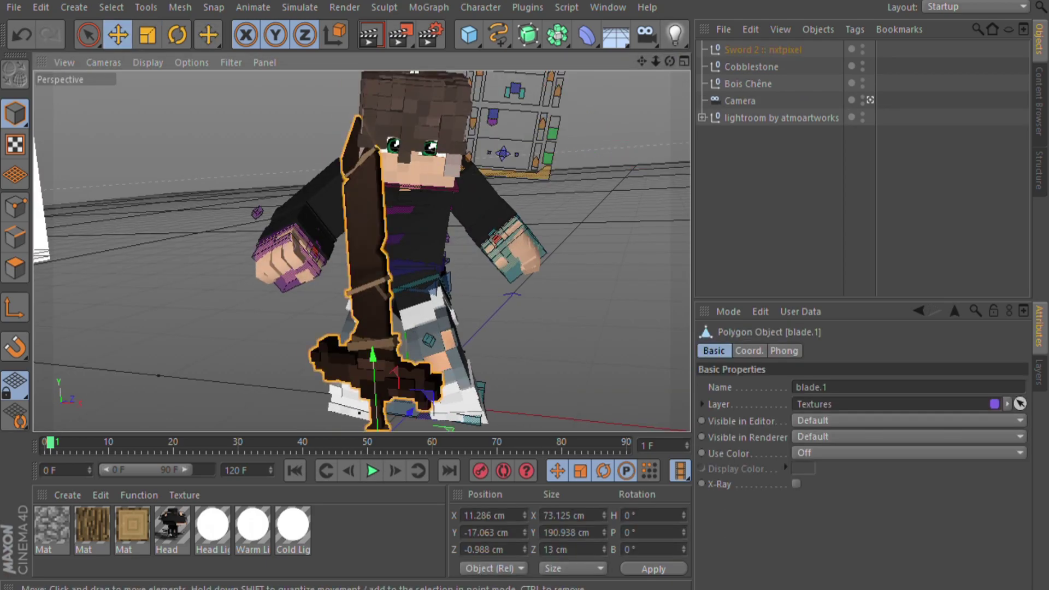
{"action": "key", "text": "t"}
{"action": "left_click_drag", "start_coordinate": [492, 328], "coordinate": [437, 327]}
{"action": "key", "text": "e"}
{"action": "left_click_drag", "start_coordinate": [373, 355], "coordinate": [367, 240]}
{"action": "left_click_drag", "start_coordinate": [457, 306], "coordinate": [339, 307]}
{"action": "key", "text": "r"}
{"action": "left_click_drag", "start_coordinate": [260, 265], "coordinate": [310, 306]}
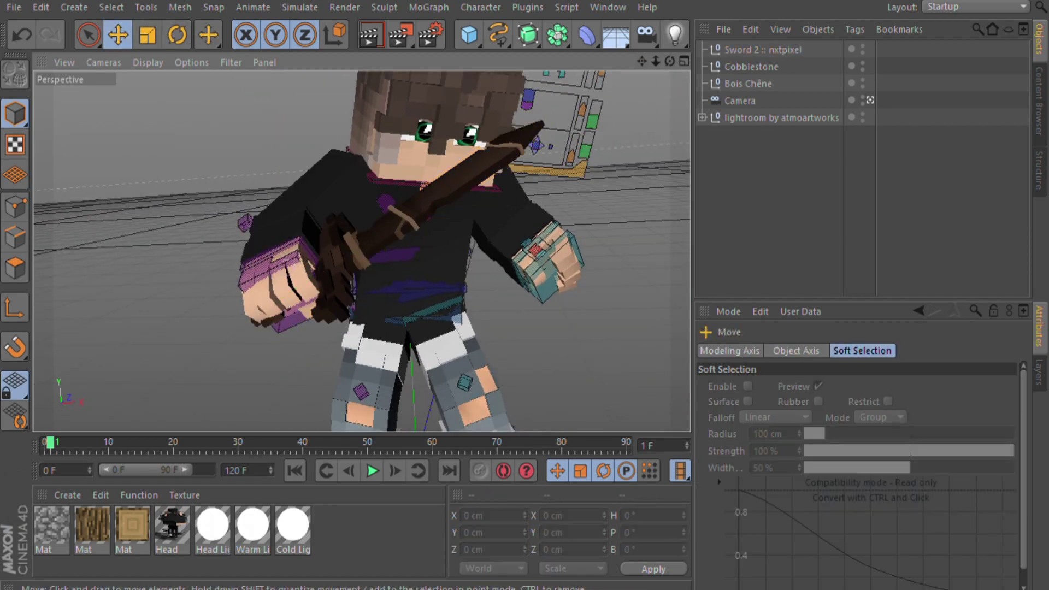
{"action": "scroll", "coordinate": [361, 251], "scroll_direction": "down", "scroll_amount": 2}
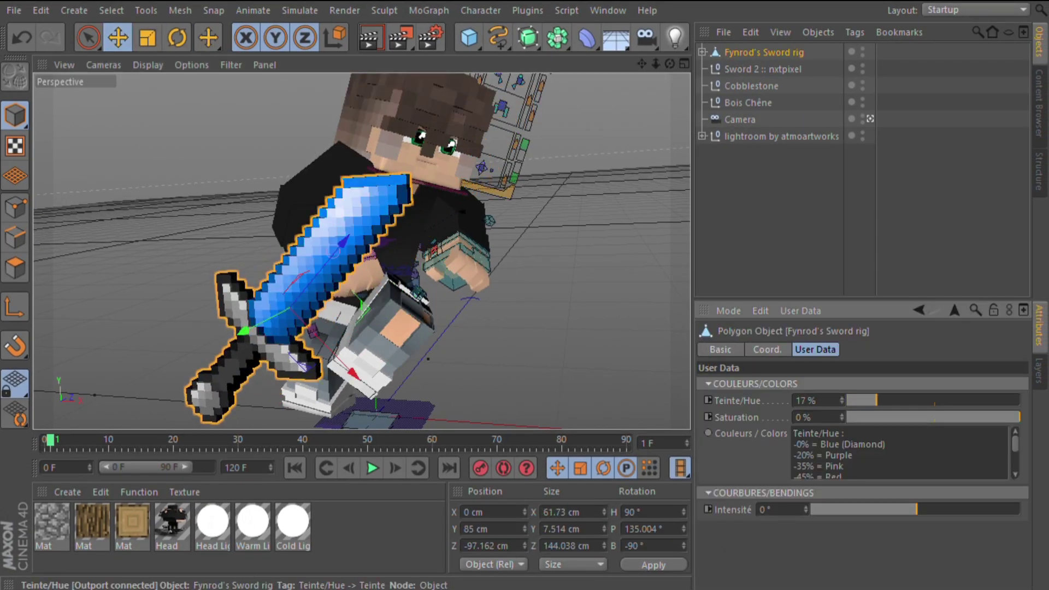
Rotate and scale down Fynrod's Sword rig and move its handle into the character's right fist
{"action": "key", "text": "r"}
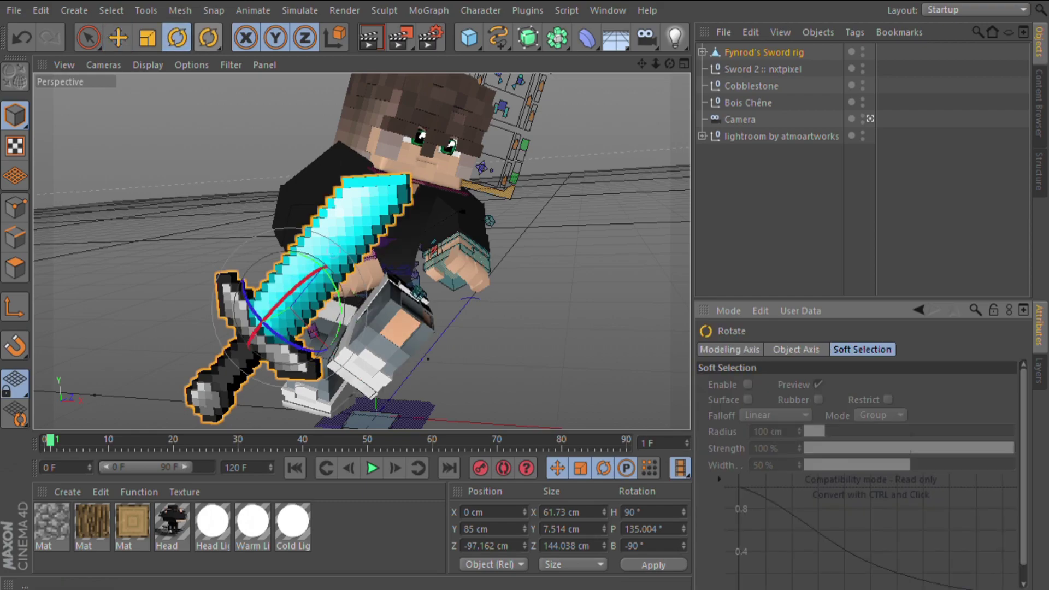
{"action": "key", "text": "t"}
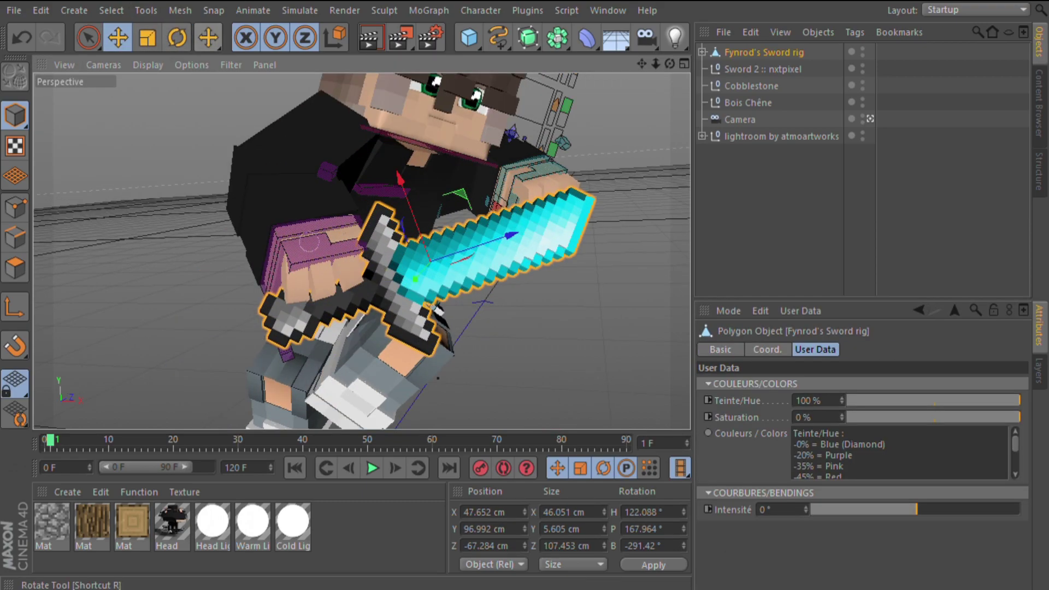
{"action": "key", "text": "e"}
{"action": "left_click_drag", "start_coordinate": [408, 282], "coordinate": [398, 289]}
{"action": "left_click_drag", "start_coordinate": [391, 185], "coordinate": [386, 174]}
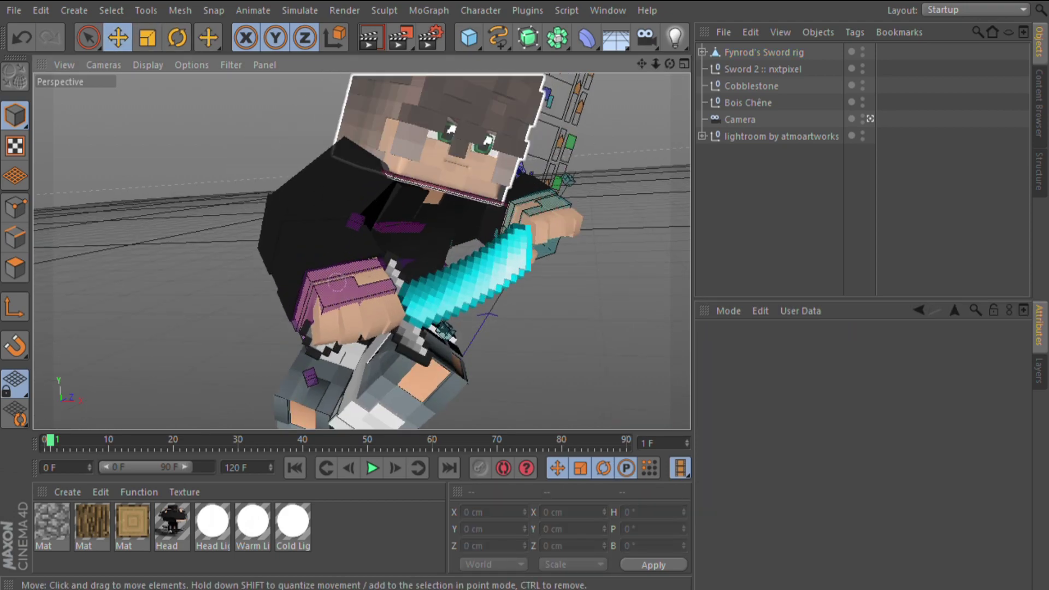
Shift the eyes controller of the character rig to change the direction of the gaze
{"action": "left_click", "coordinate": [637, 84]}
{"action": "left_click", "coordinate": [547, 99]}
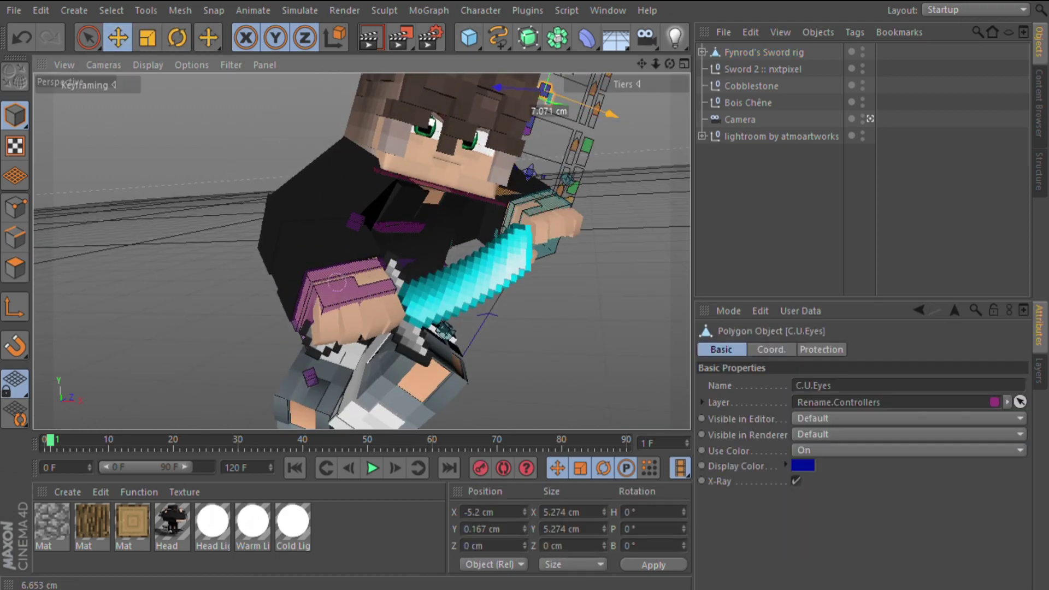
{"action": "scroll", "coordinate": [570, 236], "scroll_direction": "down", "scroll_amount": 2}
{"action": "left_click", "coordinate": [360, 251]}
{"action": "left_click_drag", "start_coordinate": [361, 251], "coordinate": [355, 240]}
{"action": "scroll", "coordinate": [378, 265], "scroll_direction": "down", "scroll_amount": 2}
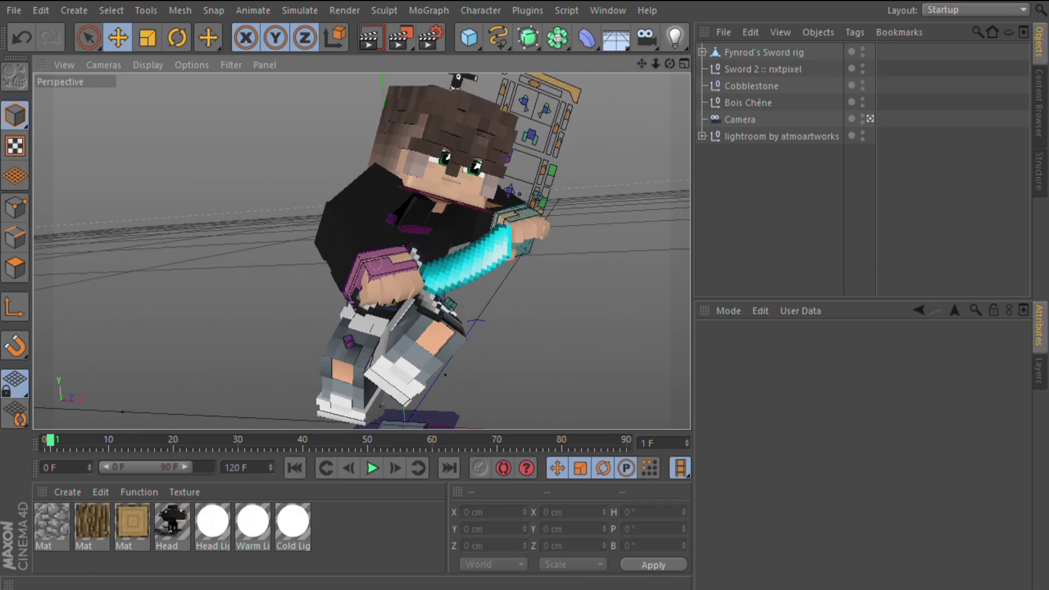
Try placing the pasted Rod model in the character's other hand, and delete it
{"action": "key", "text": "ctrl+v"}
{"action": "left_click_drag", "start_coordinate": [381, 330], "coordinate": [429, 295]}
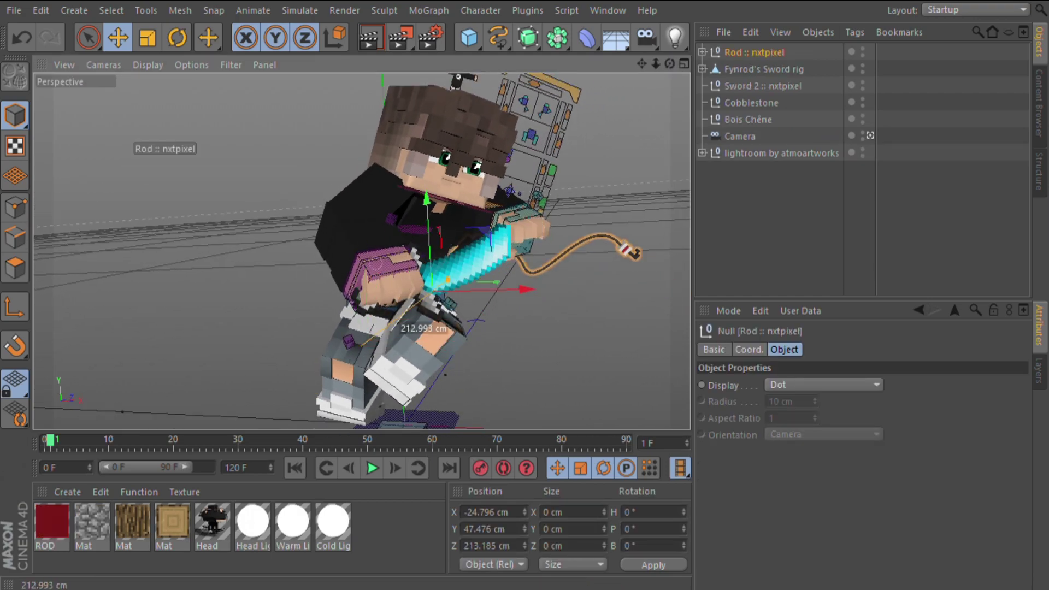
{"action": "key", "text": "r"}
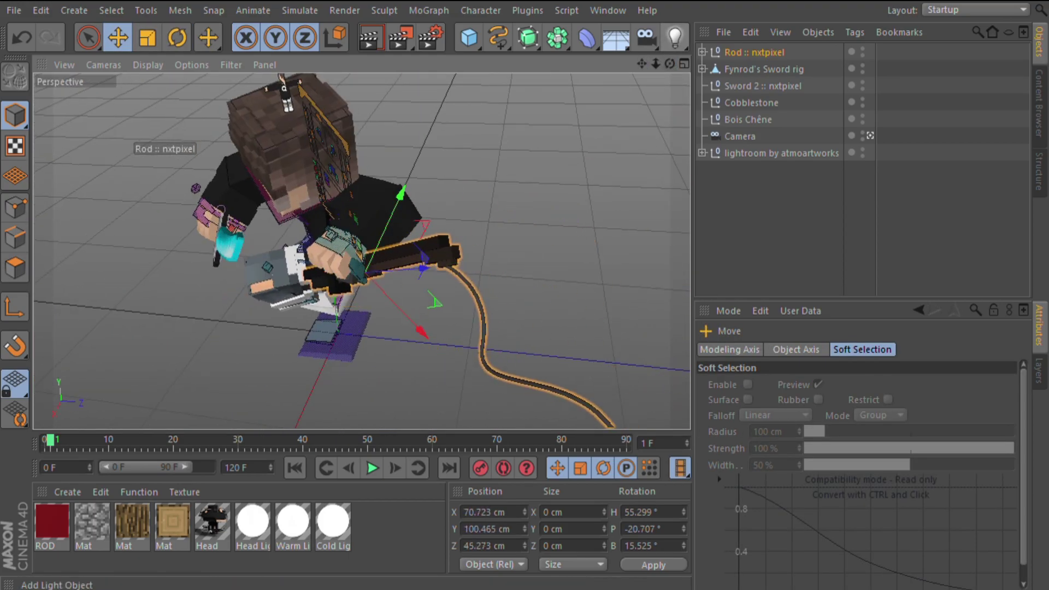
{"action": "key", "text": "Delete"}
{"action": "left_click_drag", "start_coordinate": [455, 208], "coordinate": [363, 250]}
{"action": "left_click", "coordinate": [295, 377]}
{"action": "left_click_drag", "start_coordinate": [281, 367], "coordinate": [295, 390]}
{"action": "left_click", "coordinate": [218, 349]}
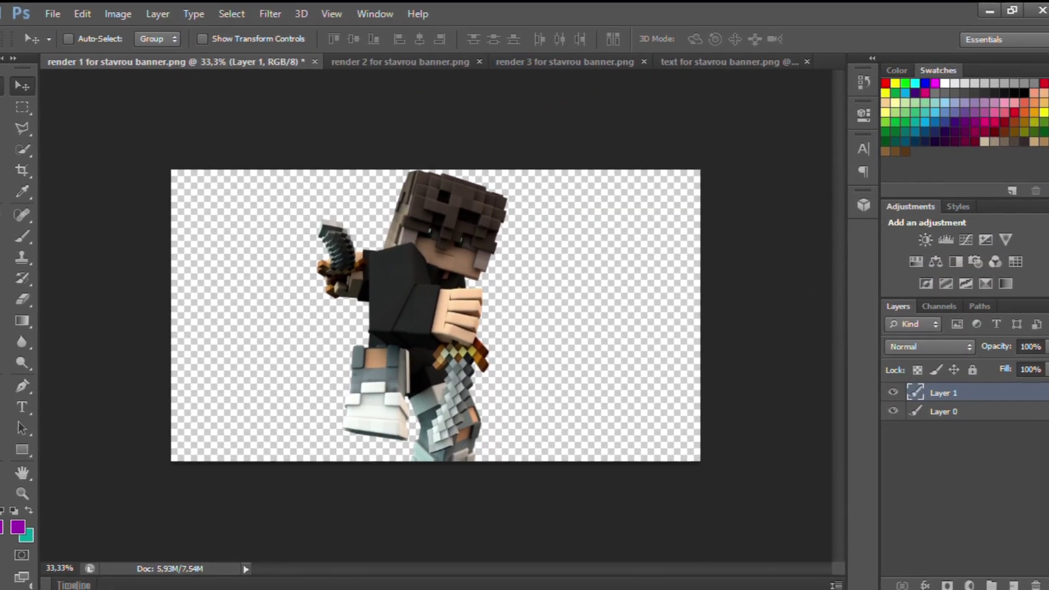
Switch to Photoshop and combine the layers of the render 1 image into a single layer
{"action": "key", "text": "shift+alt+f"}
{"action": "key", "text": "e"}
{"action": "key", "text": "ctrl+j"}
{"action": "key", "text": "v"}
{"action": "key", "text": "4"}
{"action": "key", "text": "e"}
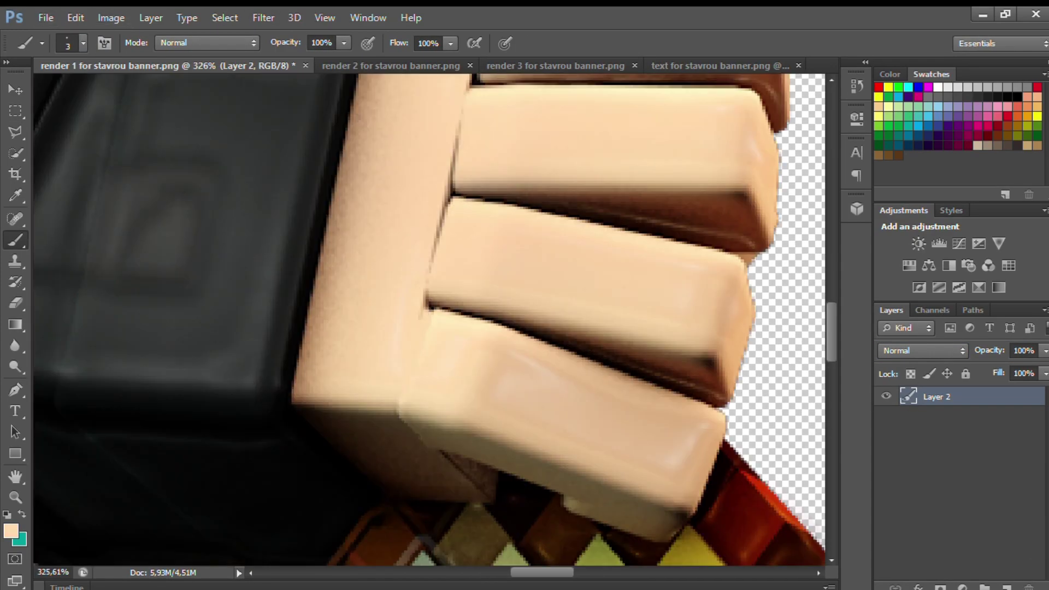
Paint out the dark seams at the base of the character's fingers with a size 3 skin-coloured brush
{"action": "scroll", "coordinate": [431, 249], "scroll_direction": "up", "scroll_amount": 4}
{"action": "left_click_drag", "start_coordinate": [468, 150], "coordinate": [434, 327]}
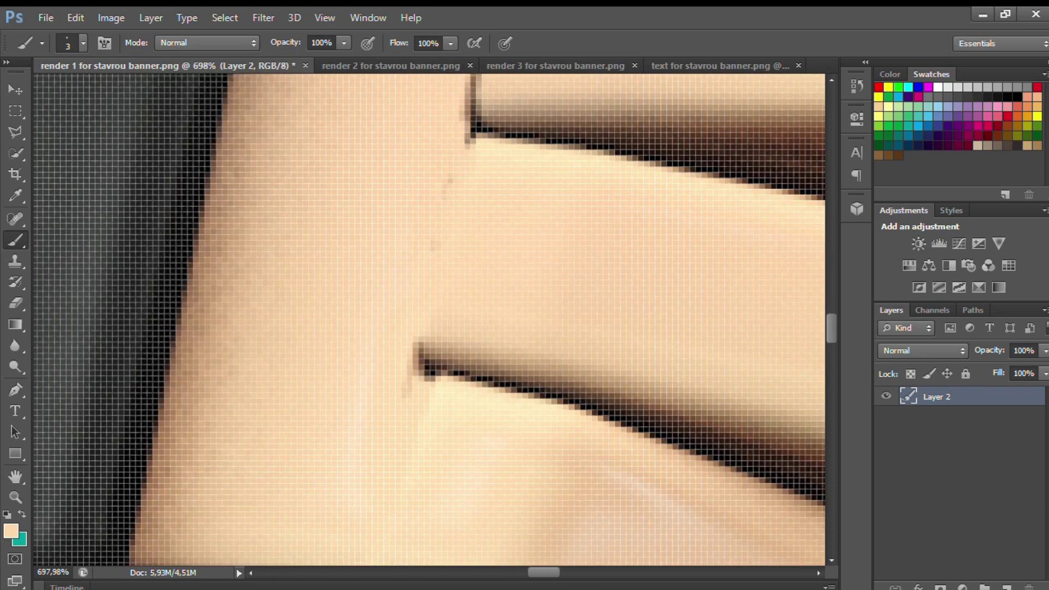
{"action": "scroll", "coordinate": [437, 262], "scroll_direction": "down", "scroll_amount": 4}
{"action": "left_click_drag", "start_coordinate": [437, 262], "coordinate": [480, 409]}
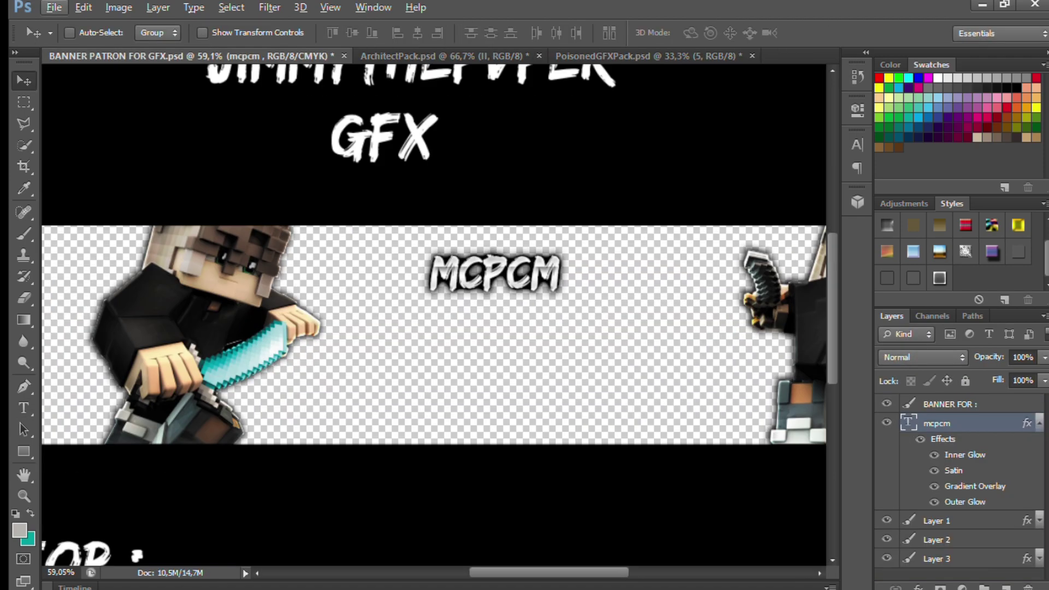
Stack seven copies of the mcpcm text layer into a thick 3D title and merge them into one layer
{"action": "left_click", "coordinate": [1039, 424]}
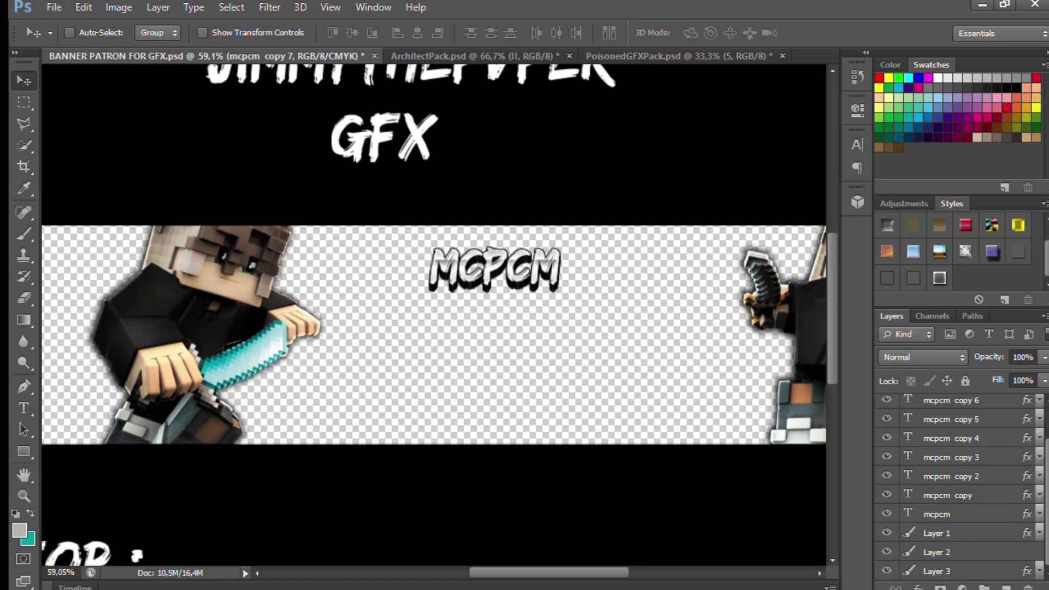
{"action": "key", "text": "ctrl+e"}
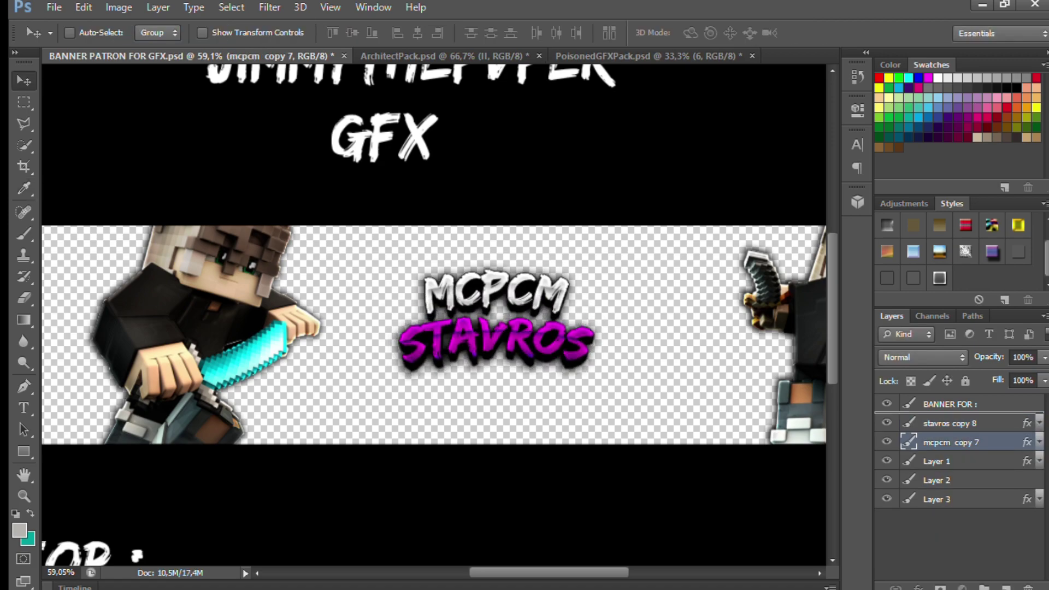
Merge the MCPCM and STAVROS title layers into one and transform the combined title so it tilts
{"action": "scroll", "coordinate": [496, 328], "scroll_direction": "up", "scroll_amount": 2}
{"action": "scroll", "coordinate": [495, 328], "scroll_direction": "down", "scroll_amount": 1}
{"action": "key", "text": "v"}
{"action": "key", "text": "ctrl+e"}
{"action": "scroll", "coordinate": [496, 327], "scroll_direction": "down", "scroll_amount": 3}
{"action": "key", "text": "ctrl+t"}
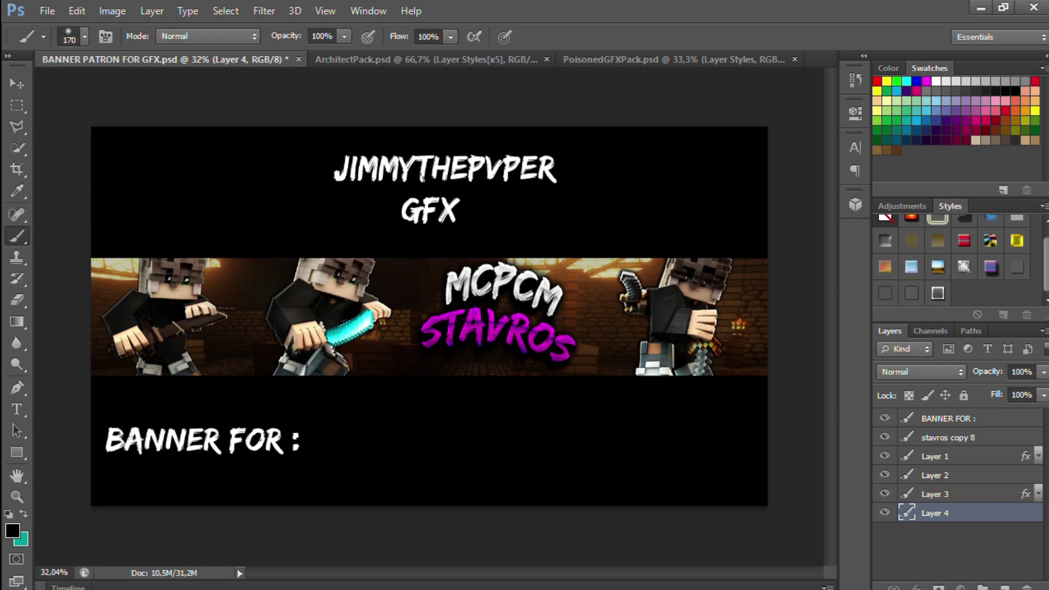
Create a new empty layer directly above Layer 3, the rightmost character
{"action": "left_click", "coordinate": [934, 456]}
{"action": "left_click", "coordinate": [935, 494]}
{"action": "scroll", "coordinate": [668, 297], "scroll_direction": "up", "scroll_amount": 12}
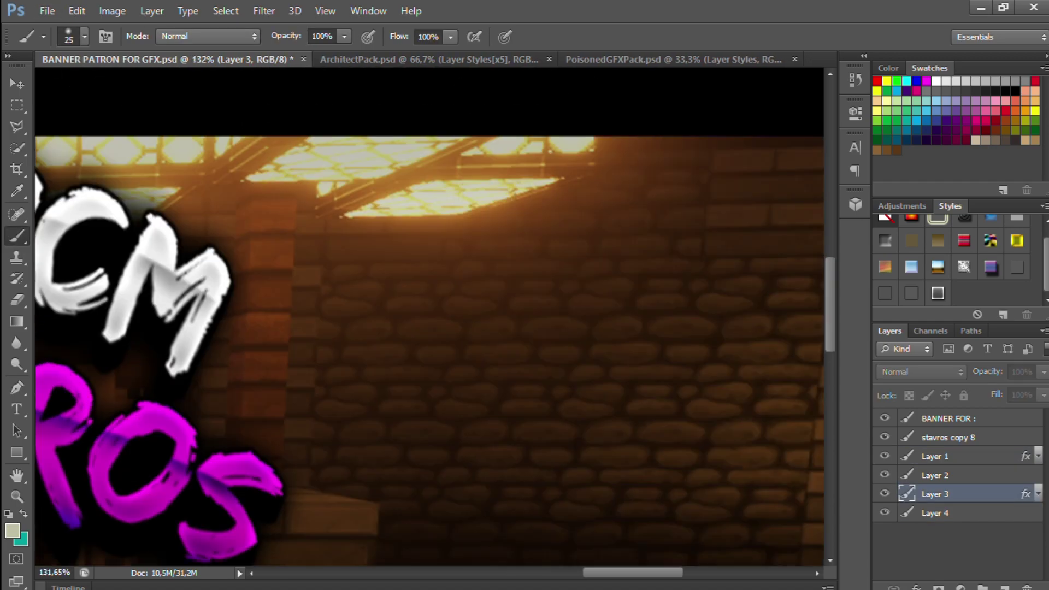
{"action": "key", "text": "ctrl+shift+alt+n"}
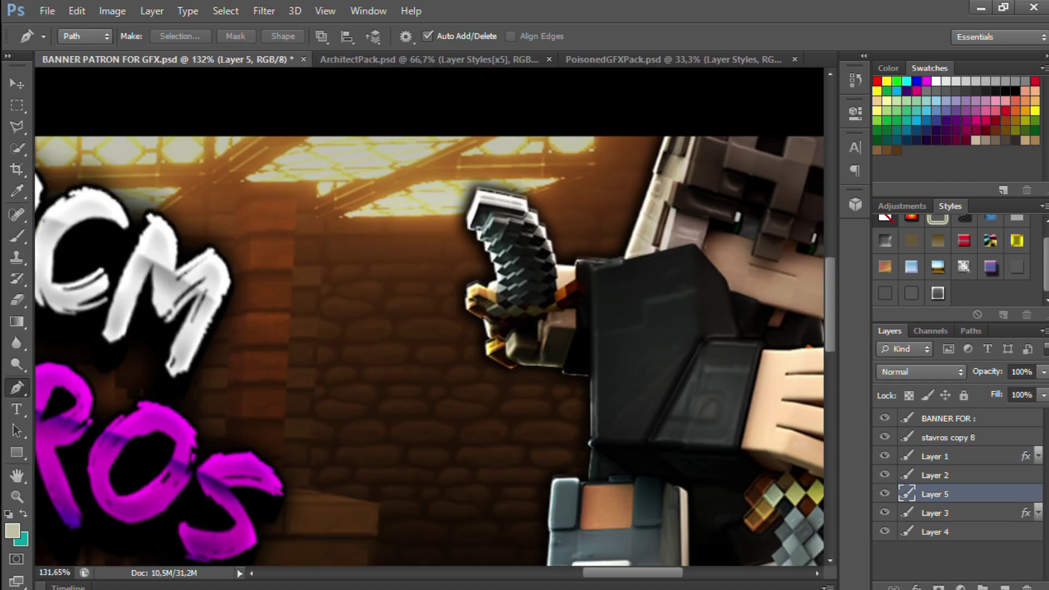
Paint yellow light strokes along the rightmost character's sword and head on Layer 5, with 45% opacity and 70% fill
{"action": "scroll", "coordinate": [597, 282], "scroll_direction": "up", "scroll_amount": 2}
{"action": "left_click", "coordinate": [612, 266]}
{"action": "key", "text": "p"}
{"action": "left_click_drag", "start_coordinate": [611, 265], "coordinate": [618, 271]}
{"action": "left_click", "coordinate": [934, 513]}
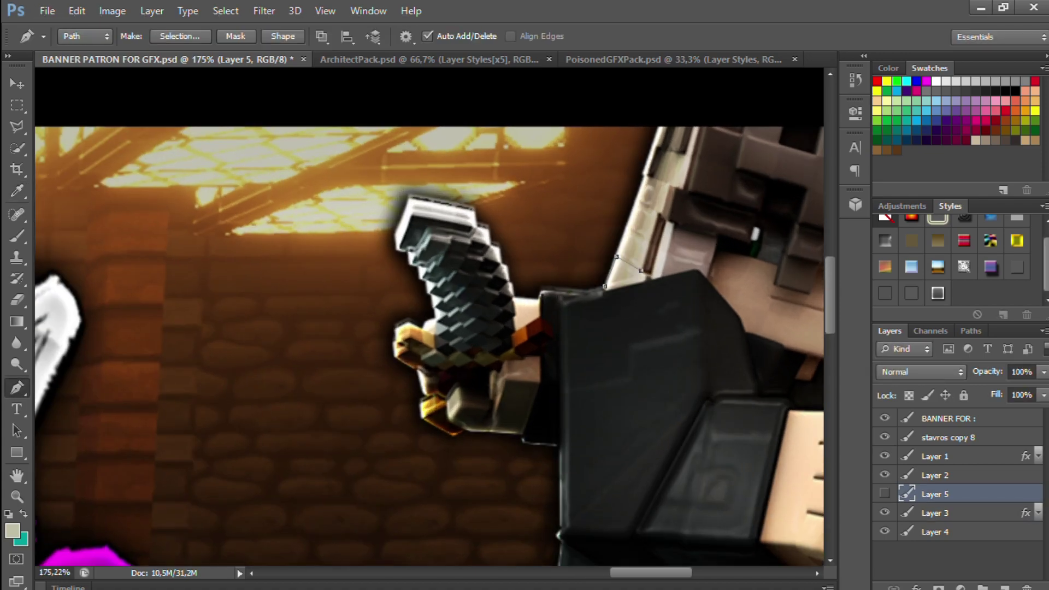
{"action": "scroll", "coordinate": [592, 377], "scroll_direction": "down", "scroll_amount": 5}
{"action": "key", "text": "ctrl+z"}
{"action": "scroll", "coordinate": [677, 355], "scroll_direction": "up", "scroll_amount": 2}
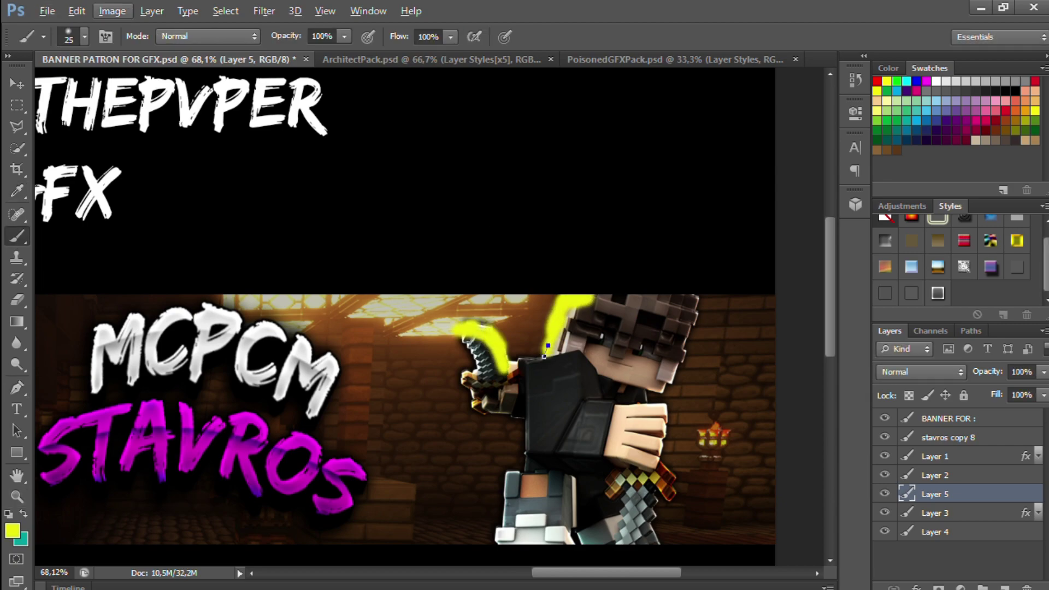
{"action": "key", "text": "period"}
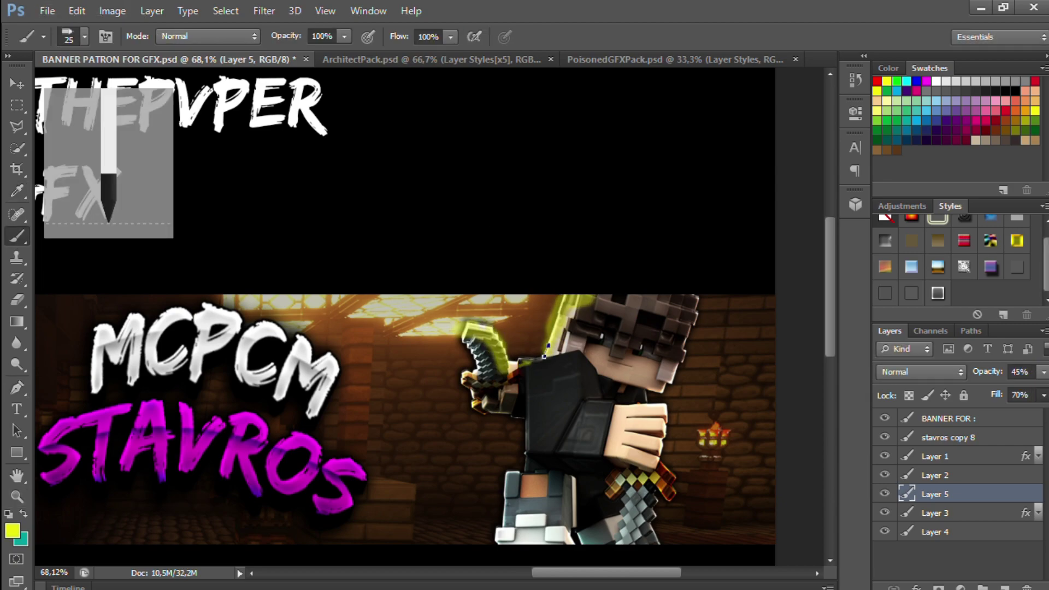
Try painting yellow light strokes around the leftmost character directly on Layer 2, and undo them
{"action": "scroll", "coordinate": [432, 328], "scroll_direction": "down", "scroll_amount": 3}
{"action": "scroll", "coordinate": [431, 328], "scroll_direction": "up", "scroll_amount": 3}
{"action": "left_click", "coordinate": [935, 475]}
{"action": "scroll", "coordinate": [431, 327], "scroll_direction": "up", "scroll_amount": 4}
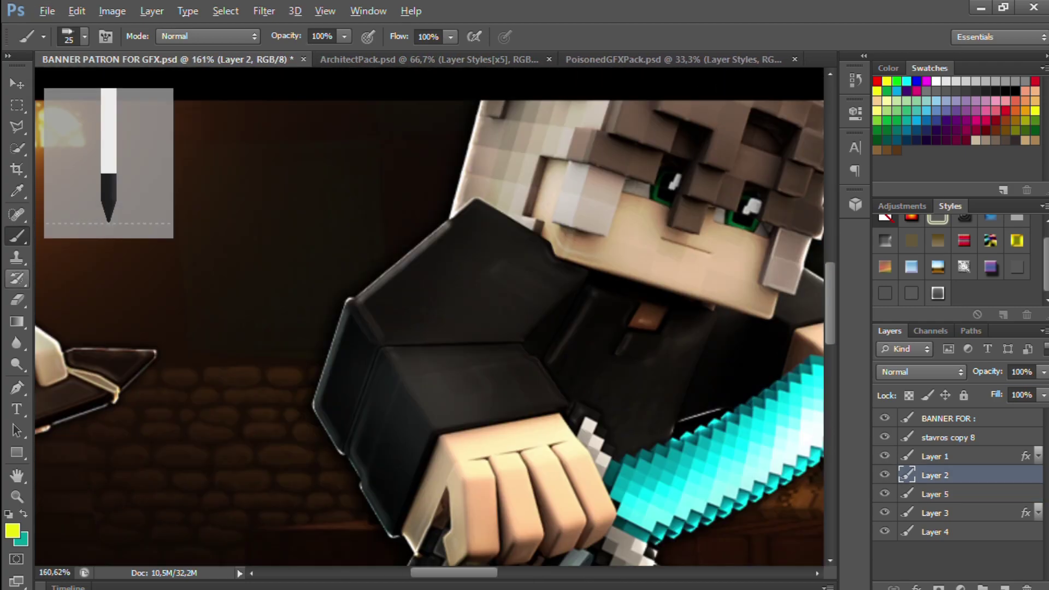
{"action": "scroll", "coordinate": [415, 218], "scroll_direction": "down", "scroll_amount": 2}
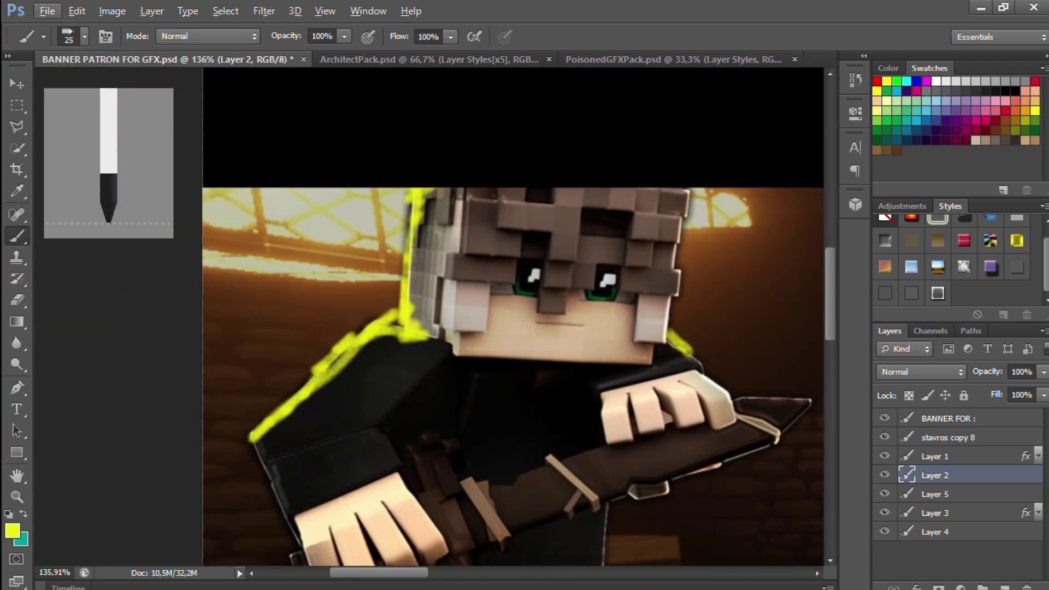
{"action": "key", "text": "ctrl+alt+z"}
{"action": "key", "text": "ctrl+alt+z"}
{"action": "key", "text": "ctrl+alt+z"}
{"action": "key", "text": "ctrl+alt+z"}
Paint yellow light strokes around the leftmost character on a new layer above Layer 2, with 21% opacity and 30% fill
{"action": "left_click", "coordinate": [934, 494]}
{"action": "left_click", "coordinate": [1004, 587]}
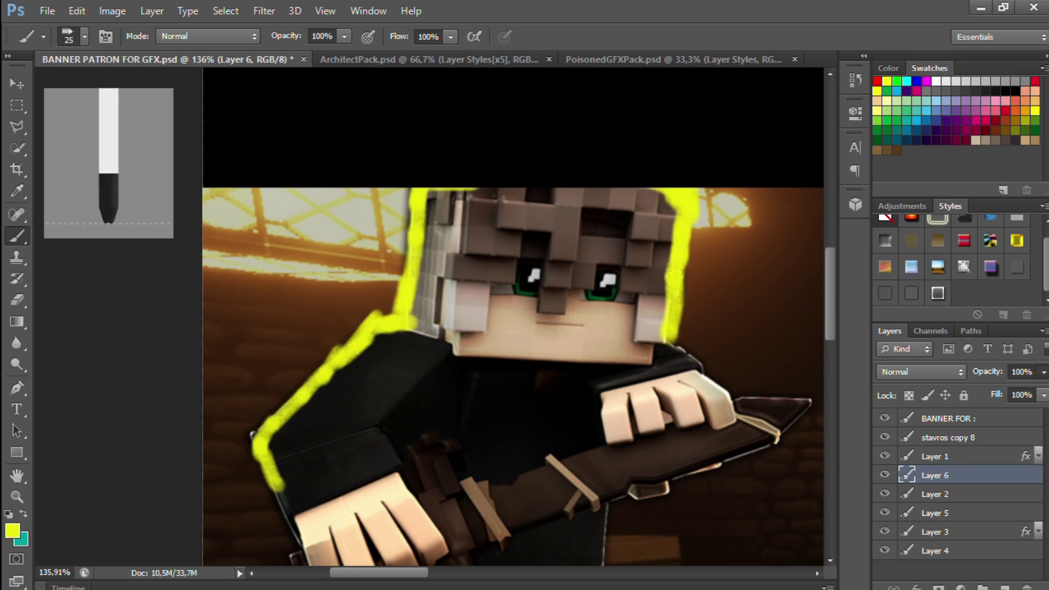
{"action": "left_click", "coordinate": [1043, 395]}
{"action": "key", "text": "l"}
{"action": "scroll", "coordinate": [431, 327], "scroll_direction": "down", "scroll_amount": 7}
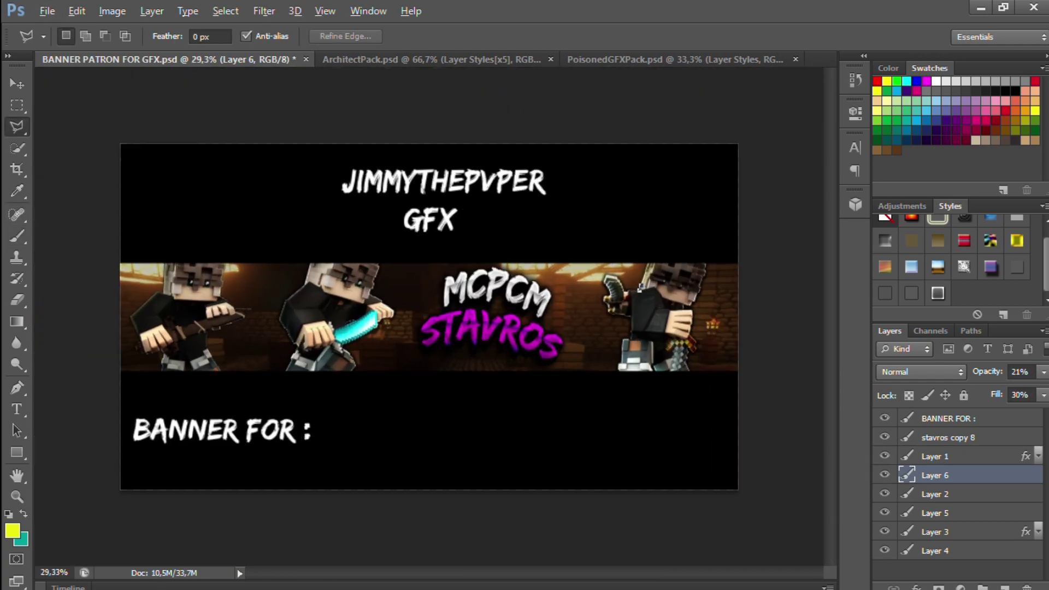
Show and expand the SwordSwipes group in ArchitectPack.psd
{"action": "left_click", "coordinate": [428, 59]}
{"action": "left_click", "coordinate": [885, 457]}
{"action": "left_click", "coordinate": [904, 458]}
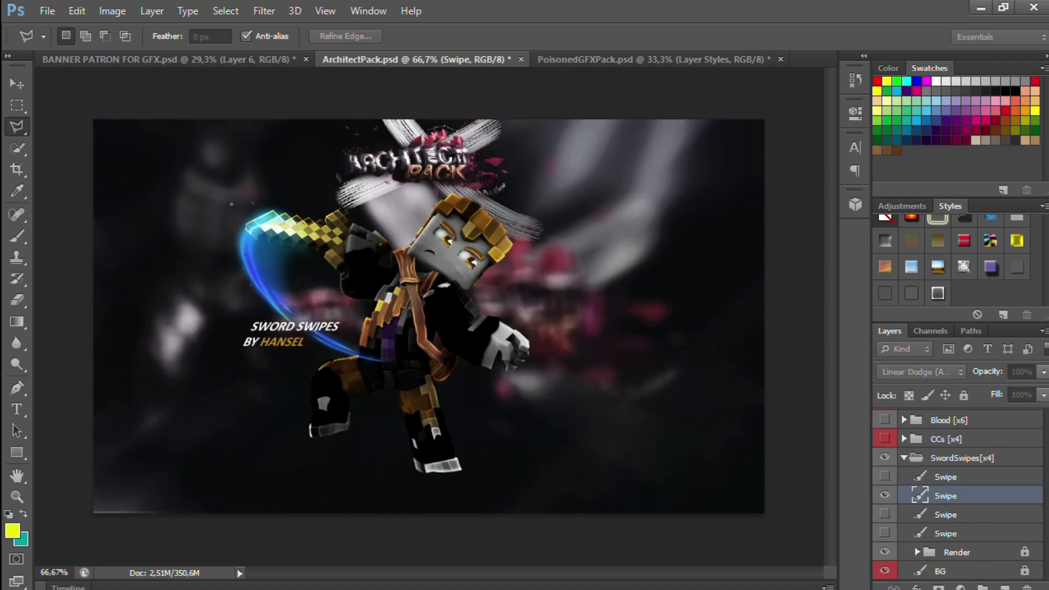
Try copying the blue Swipe layer into the banner over the middle character's cyan sword
{"action": "key", "text": "v"}
{"action": "left_click_drag", "start_coordinate": [273, 290], "coordinate": [640, 287]}
{"action": "scroll", "coordinate": [354, 337], "scroll_direction": "up", "scroll_amount": 8}
{"action": "key", "text": "ctrl+t"}
{"action": "scroll", "coordinate": [349, 273], "scroll_direction": "down", "scroll_amount": 5}
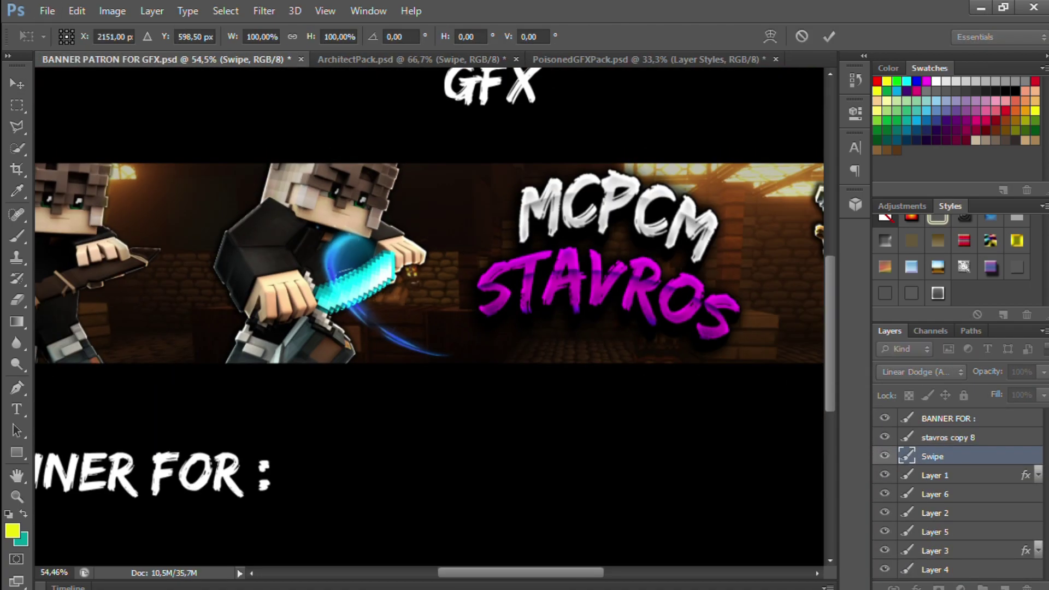
{"action": "key", "text": "Return"}
{"action": "key", "text": "ctrl+t"}
{"action": "key", "text": "Return"}
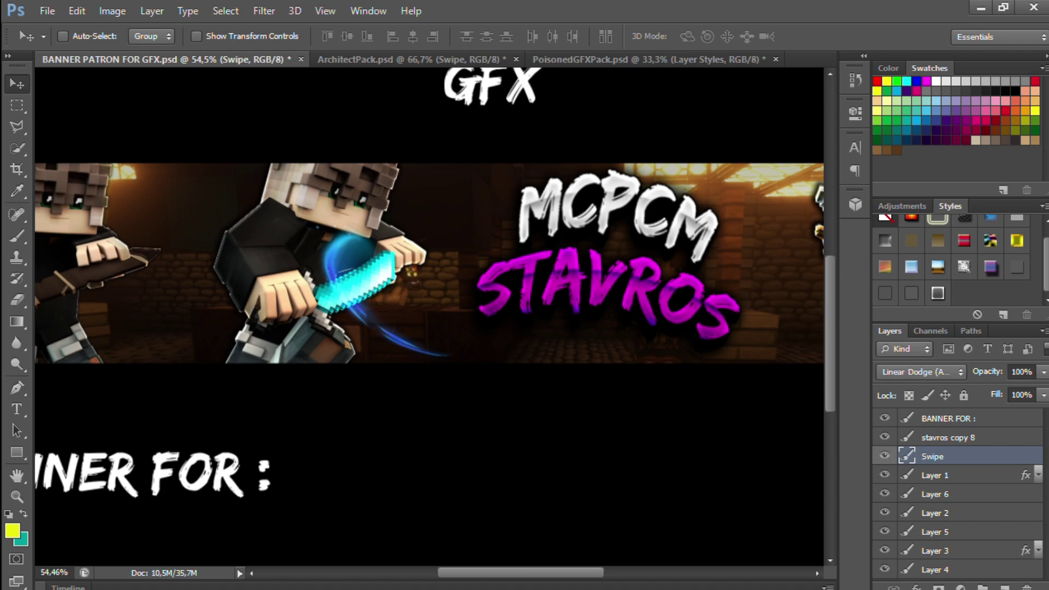
Copy a sword swipe from ArchitectPack.psd into the banner, rotate it 90° and fit it to the middle character's cyan sword
{"action": "left_click", "coordinate": [415, 59]}
{"action": "left_click_drag", "start_coordinate": [268, 273], "coordinate": [376, 278]}
{"action": "key", "text": "ctrl+t"}
{"action": "right_click", "coordinate": [382, 278]}
{"action": "left_click", "coordinate": [421, 409]}
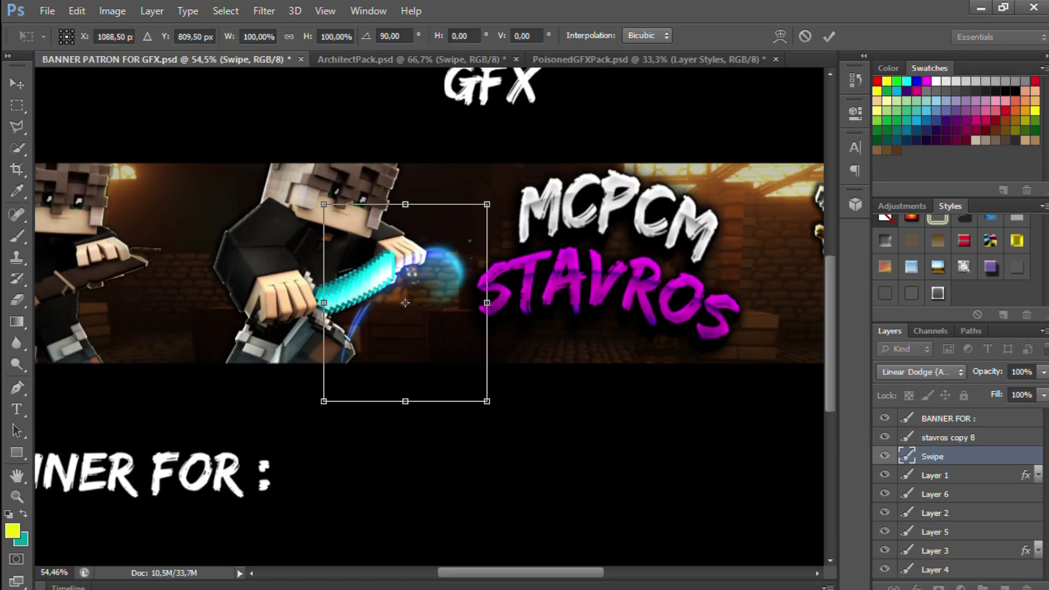
{"action": "key", "text": "Return"}
{"action": "scroll", "coordinate": [363, 371], "scroll_direction": "up", "scroll_amount": 2}
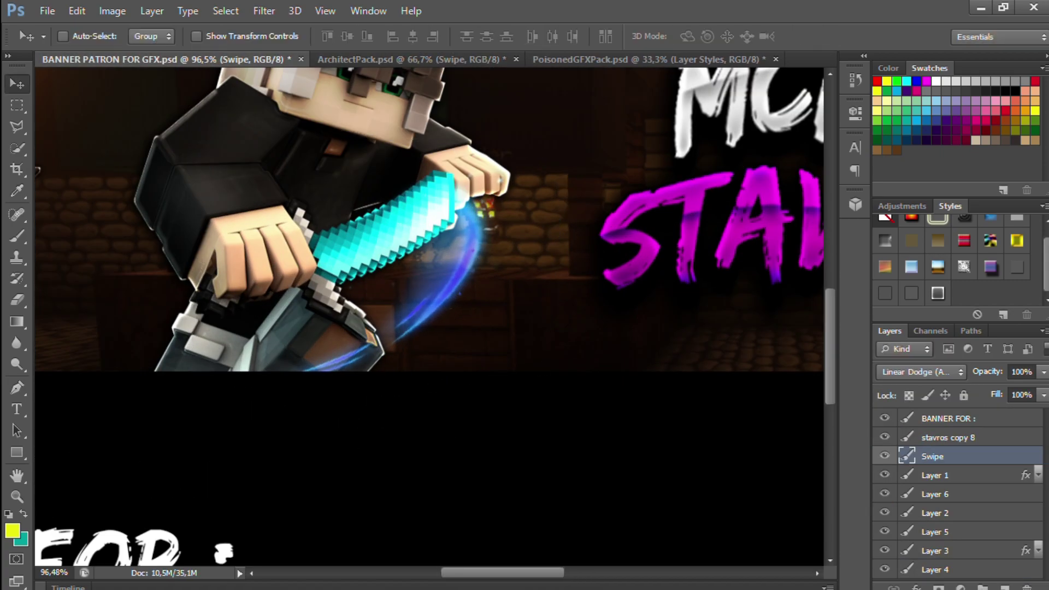
Return to ArchitectPack.psd, hide the SwordSwipes group, and show and expand the Flames group
{"action": "scroll", "coordinate": [363, 371], "scroll_direction": "down", "scroll_amount": 5}
{"action": "key", "text": "ctrl+Tab"}
{"action": "key", "text": "ctrl+shift+Tab"}
{"action": "key", "text": "ctrl+Tab"}
{"action": "scroll", "coordinate": [956, 494], "scroll_direction": "down", "scroll_amount": 2}
{"action": "left_click", "coordinate": [884, 570]}
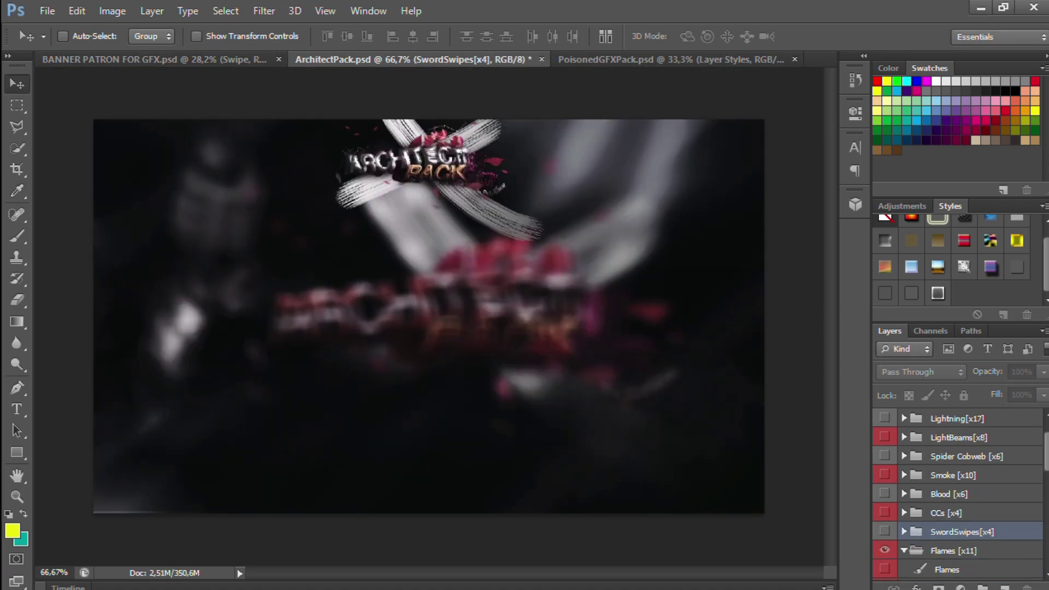
{"action": "left_click", "coordinate": [903, 550]}
Show only the wide horizontal Flames layer and copy it into the banner document
{"action": "scroll", "coordinate": [956, 494], "scroll_direction": "down", "scroll_amount": 5}
{"action": "left_click", "coordinate": [884, 475]}
{"action": "left_click", "coordinate": [884, 456]}
{"action": "left_click", "coordinate": [947, 456]}
{"action": "left_click", "coordinate": [884, 549]}
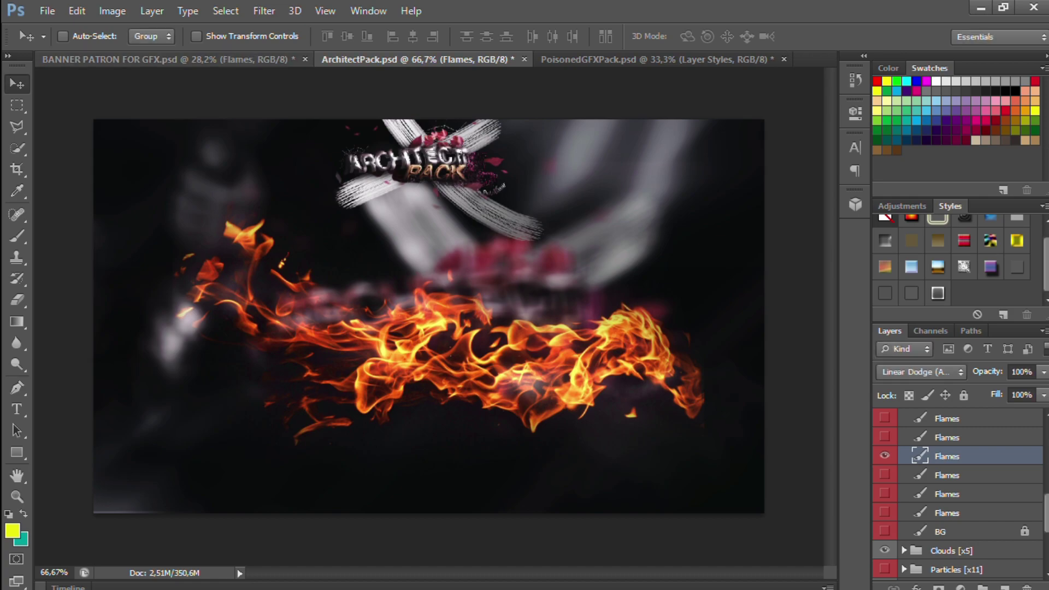
{"action": "left_click_drag", "start_coordinate": [428, 350], "coordinate": [190, 336]}
{"action": "scroll", "coordinate": [186, 350], "scroll_direction": "up", "scroll_amount": 7}
Place the Flames layer in the banner, scale it to about 54%, rotate it about 172° and fit it over the left character's sword
{"action": "left_click_drag", "start_coordinate": [218, 273], "coordinate": [514, 328]}
{"action": "key", "text": "ctrl+t"}
{"action": "left_click_drag", "start_coordinate": [180, 487], "coordinate": [331, 390]}
{"action": "left_click_drag", "start_coordinate": [503, 284], "coordinate": [488, 244]}
{"action": "left_click_drag", "start_coordinate": [680, 363], "coordinate": [621, 73]}
{"action": "left_click_drag", "start_coordinate": [492, 246], "coordinate": [532, 248]}
{"action": "left_click_drag", "start_coordinate": [661, 423], "coordinate": [721, 106]}
{"action": "left_click_drag", "start_coordinate": [610, 255], "coordinate": [717, 279]}
{"action": "scroll", "coordinate": [716, 279], "scroll_direction": "up", "scroll_amount": 1}
{"action": "scroll", "coordinate": [717, 279], "scroll_direction": "right", "scroll_amount": 3}
{"action": "mouse_move", "coordinate": [639, 306]}
{"action": "left_mouse_down"}
{"action": "mouse_move", "coordinate": [644, 254]}
{"action": "mouse_move", "coordinate": [642, 288]}
{"action": "left_mouse_up"}
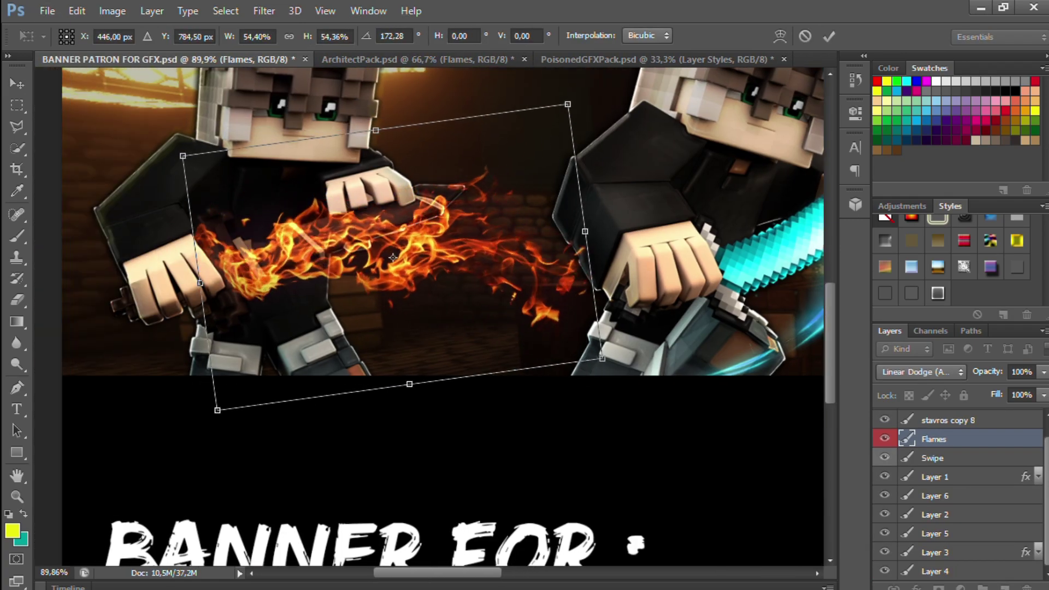
{"action": "key", "text": "Return"}
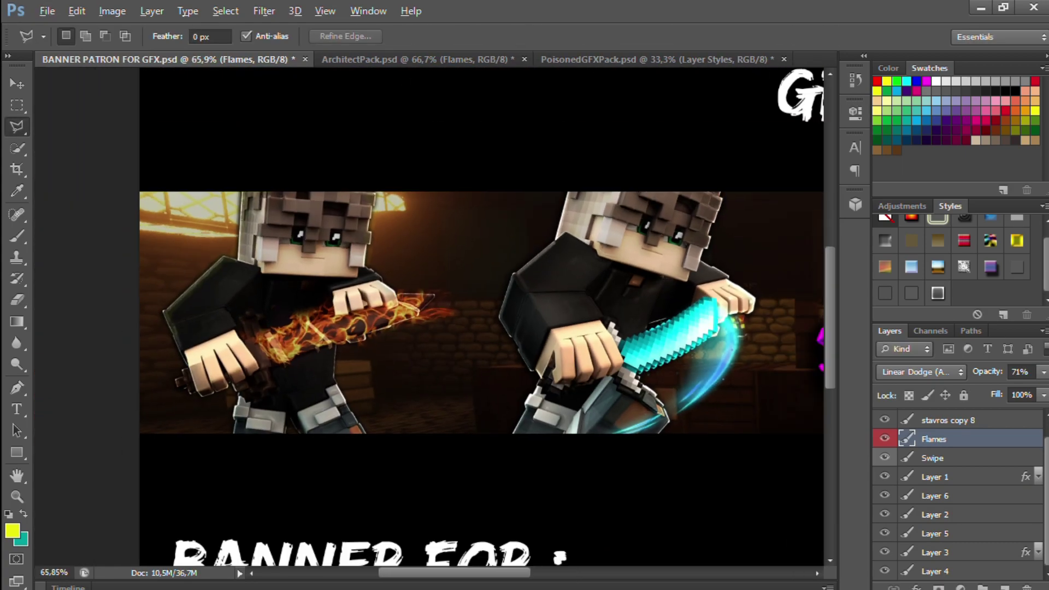
Collapse and hide the Flames group in ArchitectPack.psd, and copy a purple Lightning layer into the banner over the left character's head
{"action": "key", "text": "ctrl+Tab"}
{"action": "left_click", "coordinate": [904, 439]}
{"action": "left_click", "coordinate": [884, 438]}
{"action": "scroll", "coordinate": [956, 491], "scroll_direction": "down", "scroll_amount": 2}
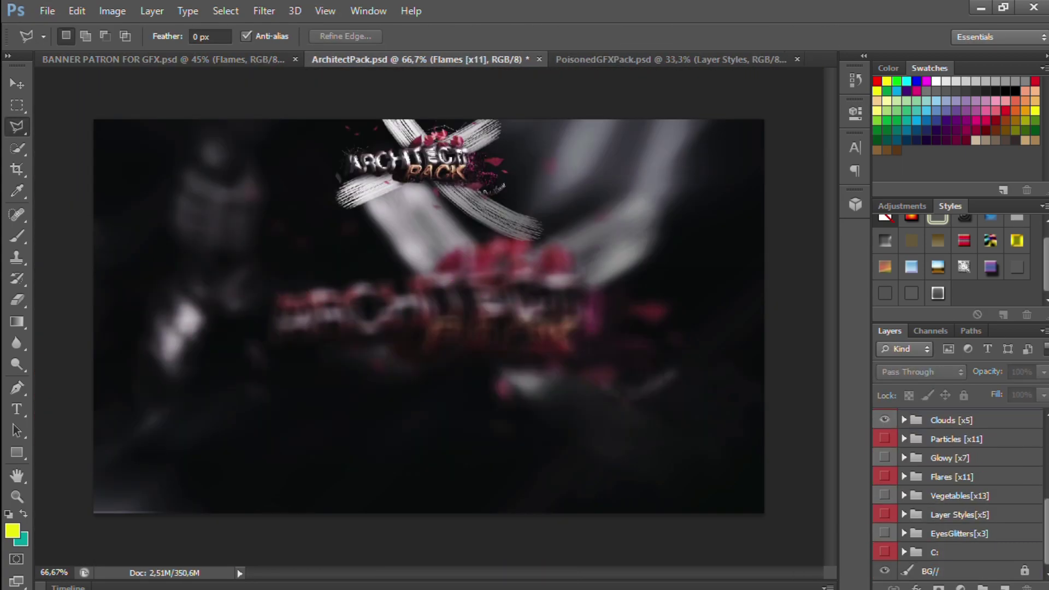
{"action": "left_click", "coordinate": [936, 510]}
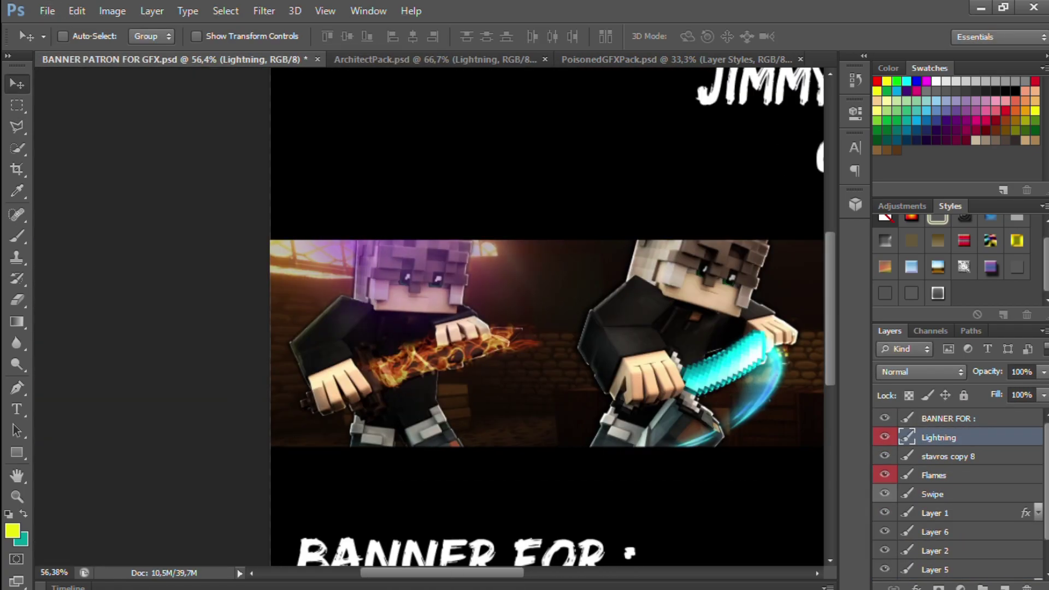
Duplicate the Lightning layer along the banner and stretch one copy horizontally to about 165% between the title and right character
{"action": "key", "text": "ctrl+j"}
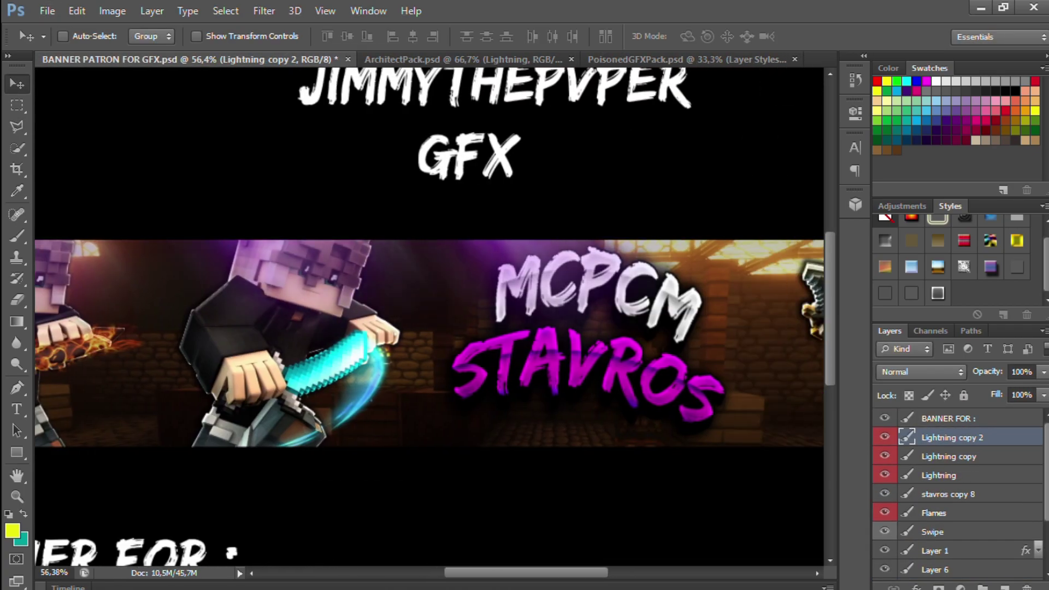
{"action": "key", "text": "ctrl+t"}
{"action": "key", "text": "ctrl+0"}
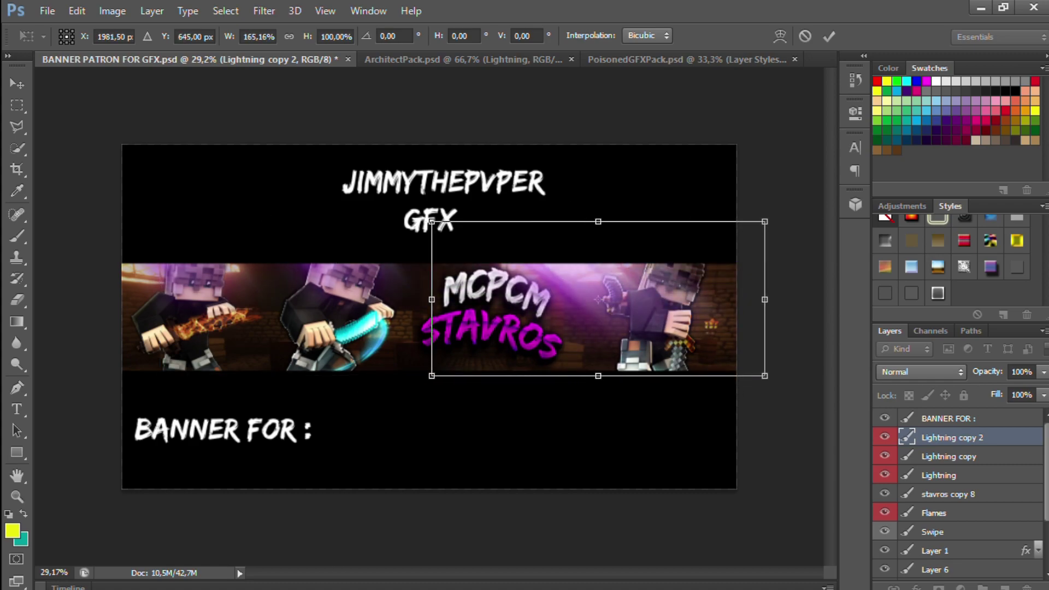
{"action": "left_click_drag", "start_coordinate": [578, 306], "coordinate": [491, 292]}
{"action": "key", "text": "Return"}
Lower the stretched lightning's opacity to 61% and add another copy of it over the right side of the banner
{"action": "left_click_drag", "start_coordinate": [1043, 372], "coordinate": [1010, 384]}
{"action": "scroll", "coordinate": [480, 302], "scroll_direction": "up", "scroll_amount": 6}
{"action": "scroll", "coordinate": [429, 316], "scroll_direction": "right", "scroll_amount": 5}
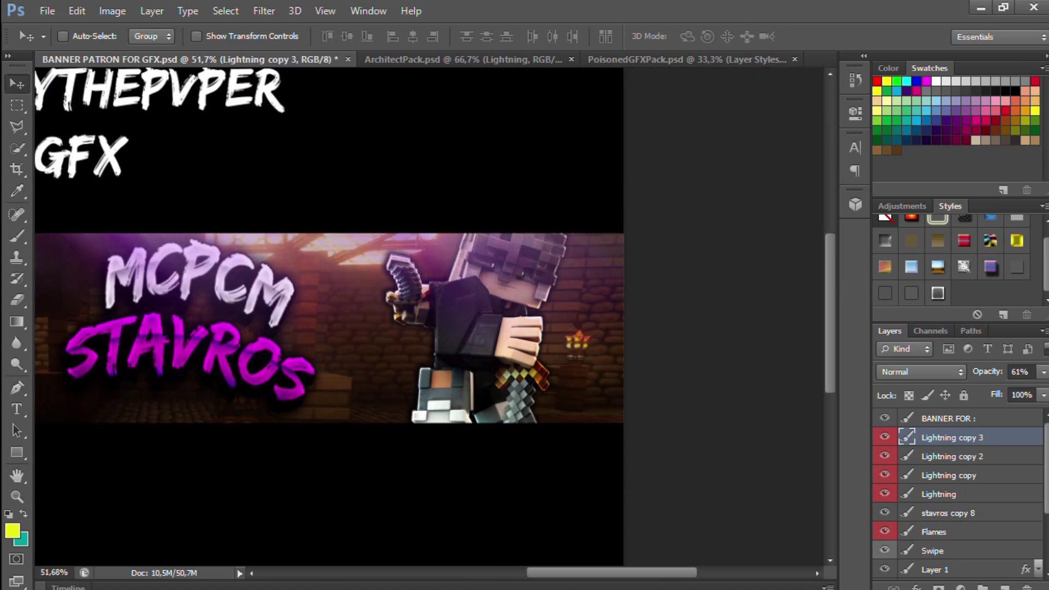
{"action": "key", "text": "0"}
{"action": "scroll", "coordinate": [429, 316], "scroll_direction": "down", "scroll_amount": 5}
Return to ArchitectPack.psd, collapse the Lightning group, and show the first Cobweb layer of the Spider Cobweb group
{"action": "left_click", "coordinate": [463, 59]}
{"action": "left_click", "coordinate": [951, 438]}
{"action": "left_click", "coordinate": [903, 437]}
{"action": "scroll", "coordinate": [956, 493], "scroll_direction": "down", "scroll_amount": 1}
{"action": "left_click", "coordinate": [904, 475]}
{"action": "left_click", "coordinate": [885, 475]}
{"action": "left_click", "coordinate": [936, 494]}
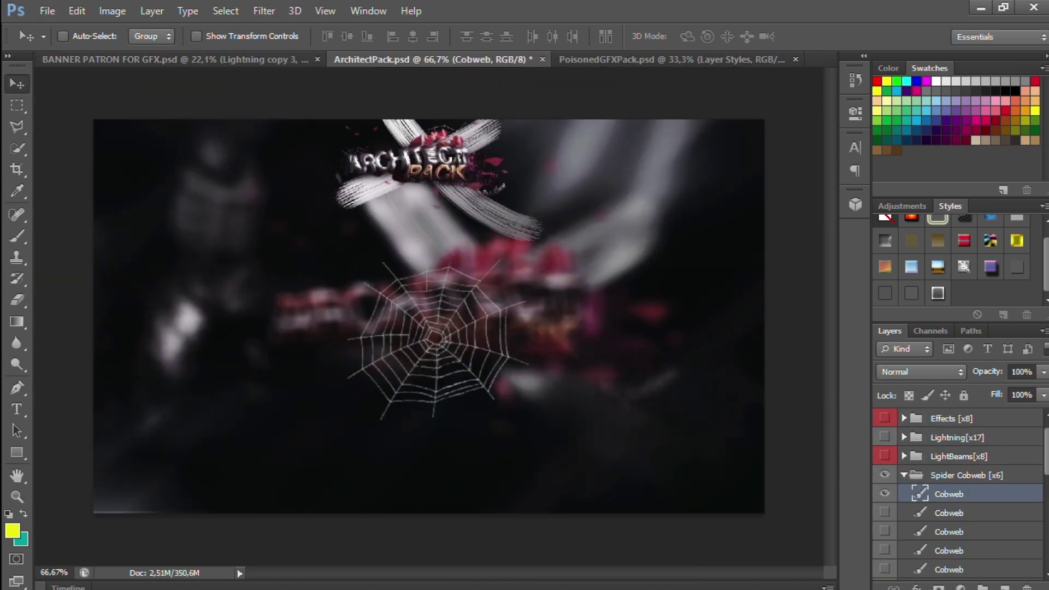
Copy the Cobweb layer into the lower right corner of the banner artwork and duplicate it
{"action": "left_click_drag", "start_coordinate": [437, 339], "coordinate": [429, 316]}
{"action": "scroll", "coordinate": [546, 327], "scroll_direction": "up", "scroll_amount": 2}
{"action": "scroll", "coordinate": [429, 317], "scroll_direction": "down", "scroll_amount": 1}
{"action": "key", "text": "ctrl+j"}
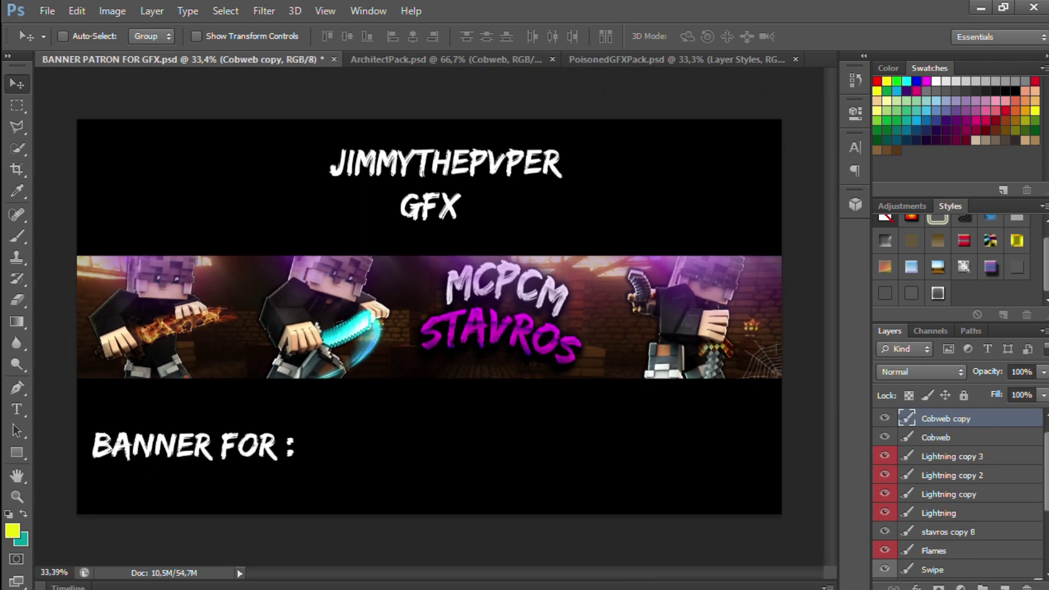
In ArchitectPack.psd, collapse the Spider Cobweb group, expand and show the Blood group, and show only its third layer of blood drips
{"action": "left_click", "coordinate": [446, 60]}
{"action": "left_click", "coordinate": [904, 456]}
{"action": "scroll", "coordinate": [955, 456], "scroll_direction": "down", "scroll_amount": 1}
{"action": "left_click", "coordinate": [948, 456]}
{"action": "left_click", "coordinate": [884, 456]}
{"action": "left_click", "coordinate": [904, 456]}
{"action": "left_click", "coordinate": [884, 512]}
{"action": "left_click", "coordinate": [944, 512]}
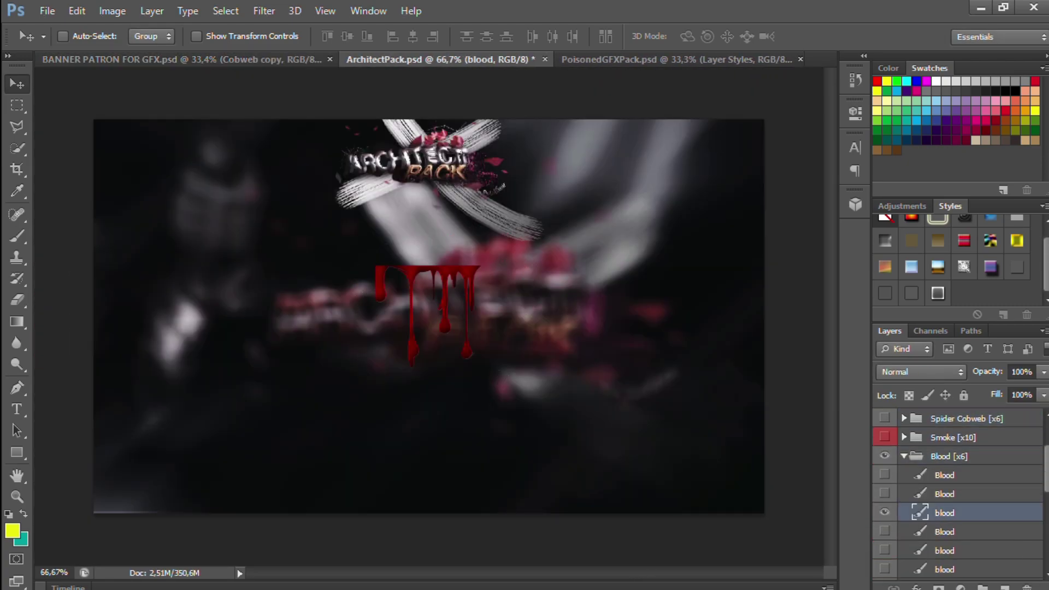
Copy the blood drips into the banner, scale them to about 31% and rotate them about 13° onto the right character's face
{"action": "left_click_drag", "start_coordinate": [428, 306], "coordinate": [722, 301]}
{"action": "scroll", "coordinate": [755, 312], "scroll_direction": "up", "scroll_amount": 3}
{"action": "key", "text": "ctrl+t"}
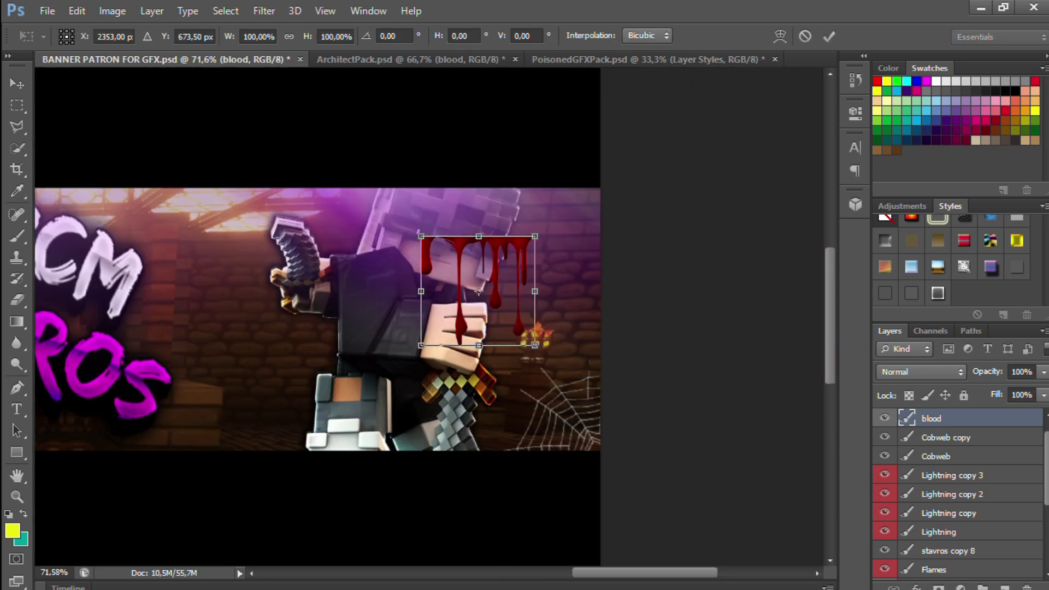
{"action": "left_click_drag", "start_coordinate": [428, 349], "coordinate": [381, 303]}
{"action": "left_click_drag", "start_coordinate": [345, 271], "coordinate": [347, 288]}
{"action": "scroll", "coordinate": [322, 306], "scroll_direction": "up", "scroll_amount": 3}
{"action": "left_click_drag", "start_coordinate": [543, 349], "coordinate": [477, 287]}
{"action": "left_click_drag", "start_coordinate": [445, 259], "coordinate": [483, 265]}
{"action": "left_click_drag", "start_coordinate": [522, 298], "coordinate": [510, 307]}
Shrink the blood drips to fit below the right character's eye and reduce the layer to 47% opacity and 66% fill
{"action": "scroll", "coordinate": [475, 306], "scroll_direction": "down", "scroll_amount": 3}
{"action": "scroll", "coordinate": [475, 306], "scroll_direction": "up", "scroll_amount": 5}
{"action": "scroll", "coordinate": [478, 240], "scroll_direction": "up", "scroll_amount": 3}
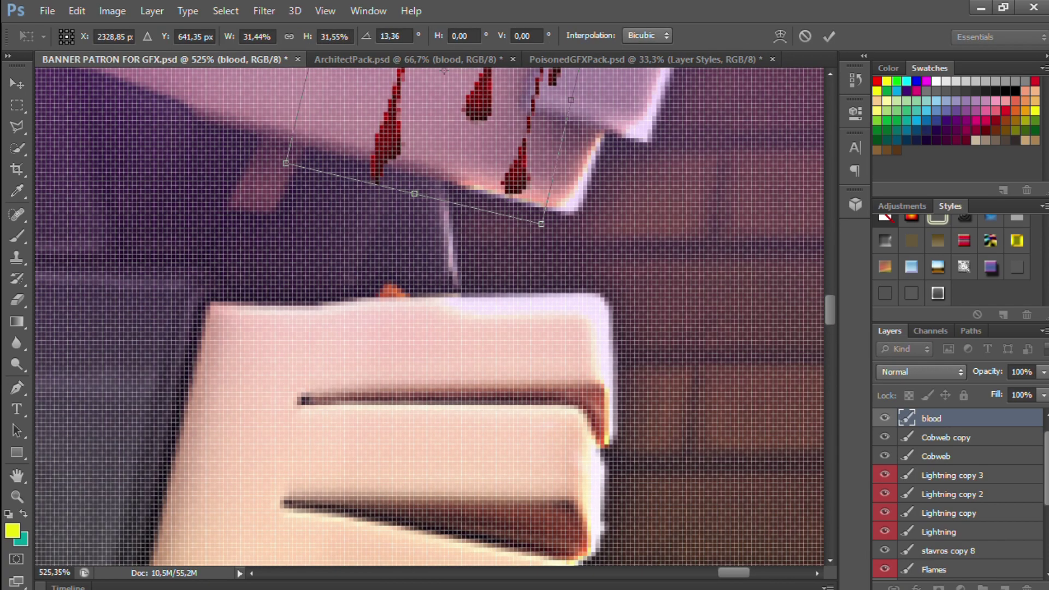
{"action": "scroll", "coordinate": [513, 262], "scroll_direction": "down", "scroll_amount": 3}
{"action": "left_click_drag", "start_coordinate": [570, 250], "coordinate": [555, 205]}
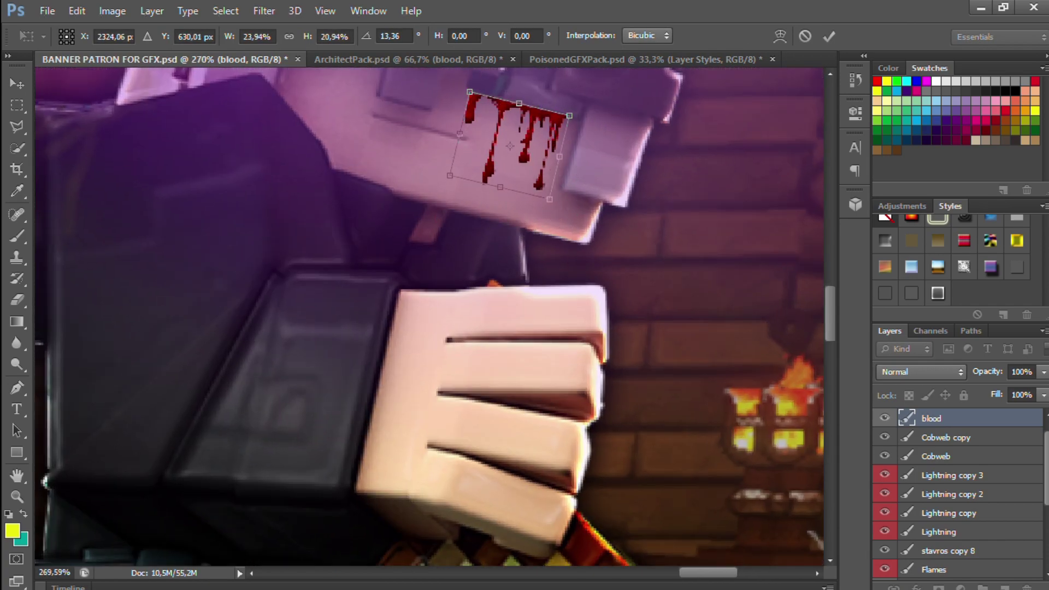
{"action": "left_click_drag", "start_coordinate": [514, 149], "coordinate": [515, 144]}
{"action": "left_click_drag", "start_coordinate": [557, 200], "coordinate": [548, 191]}
{"action": "scroll", "coordinate": [602, 228], "scroll_direction": "down", "scroll_amount": 3}
{"action": "key", "text": "Return"}
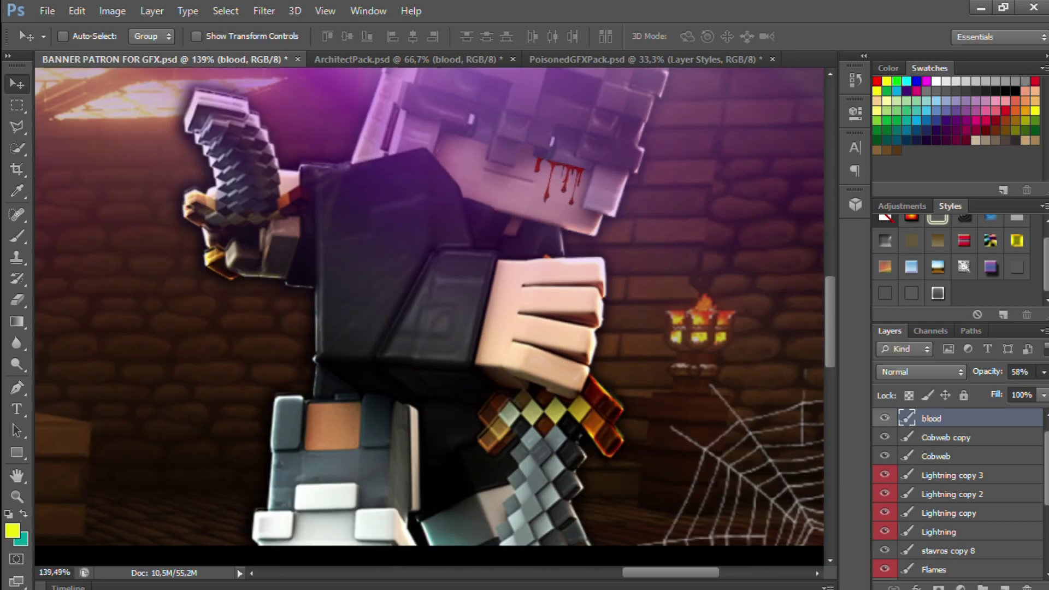
{"action": "key", "text": "e"}
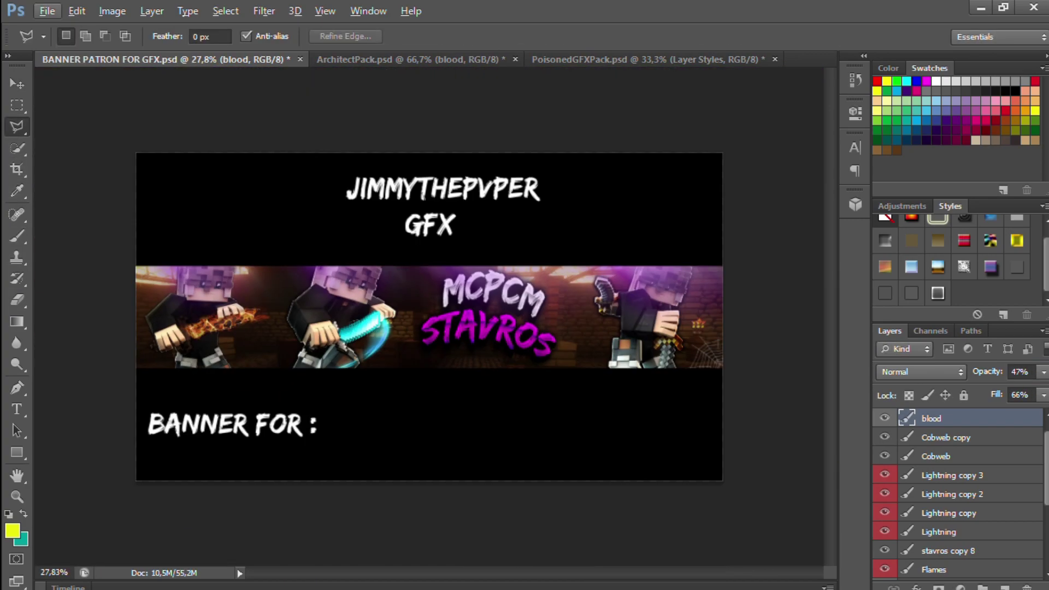
Copy the first Flares layer from ArchitectPack.psd onto the first letter of MCPCM in the banner and duplicate it
{"action": "key", "text": "ctrl+Tab"}
{"action": "scroll", "coordinate": [955, 491], "scroll_direction": "down", "scroll_amount": 5}
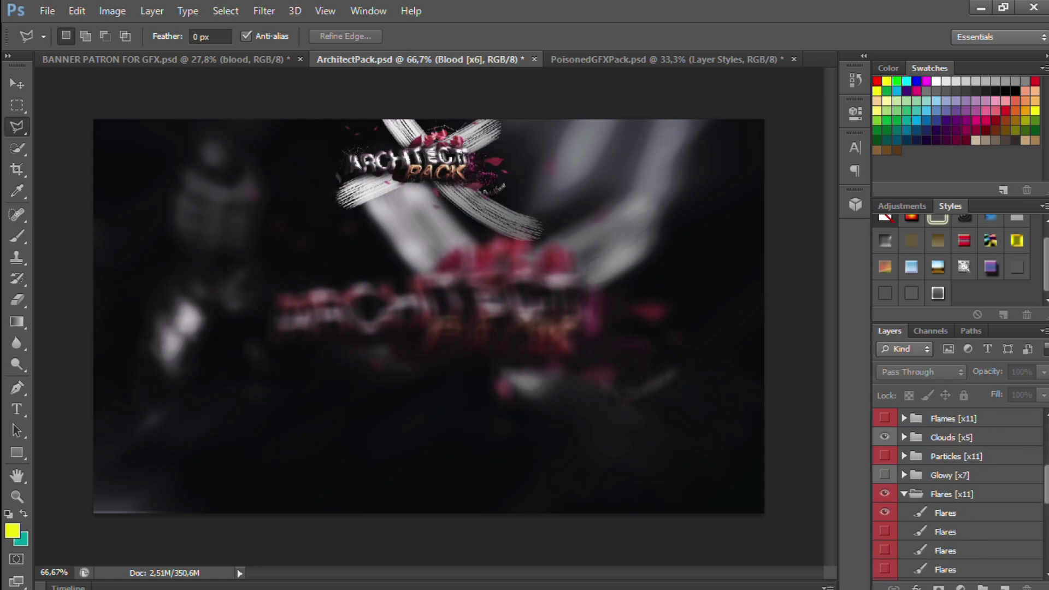
{"action": "left_click", "coordinate": [945, 512]}
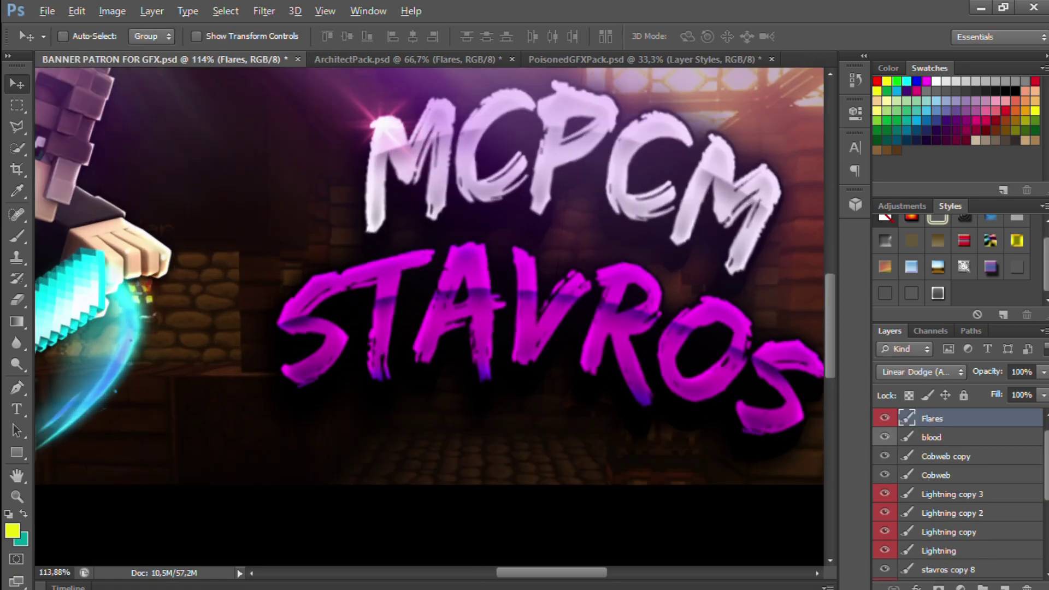
{"action": "key", "text": "ctrl+j"}
{"action": "key", "text": "i"}
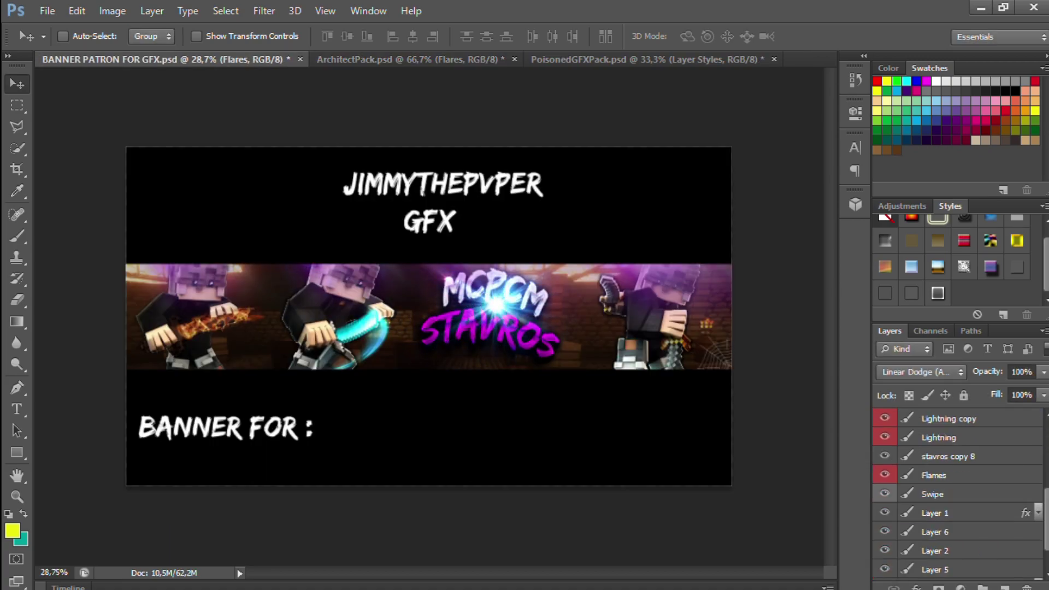
Enlarge the blue burst Flares layer well beyond 173% and center it behind the MCPCM STAVROS title
{"action": "key", "text": "ctrl+t"}
{"action": "left_click_drag", "start_coordinate": [481, 297], "coordinate": [355, 222]}
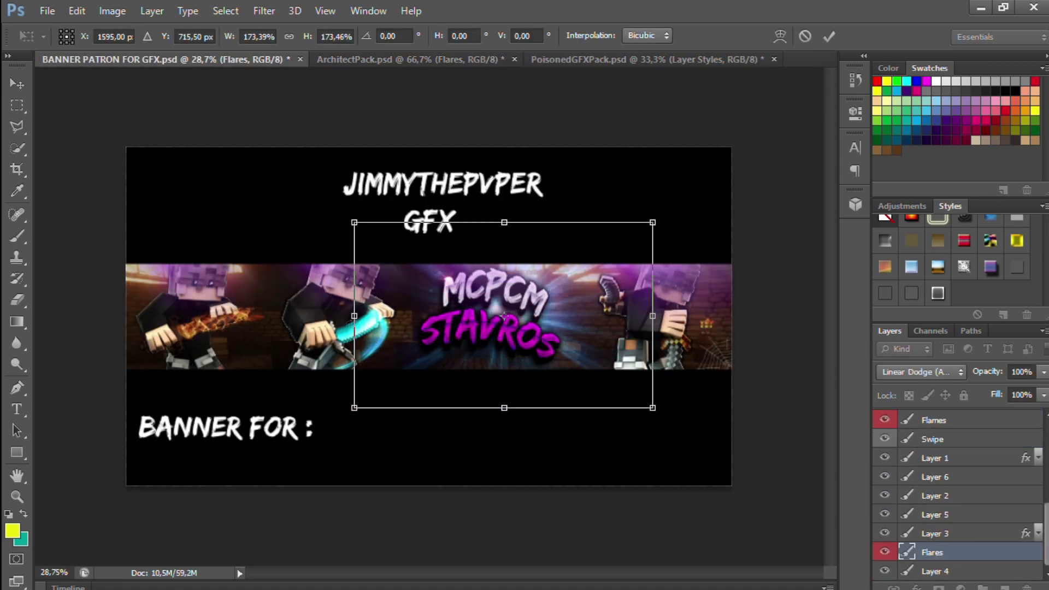
{"action": "key", "text": "Return"}
{"action": "scroll", "coordinate": [504, 316], "scroll_direction": "up", "scroll_amount": 2}
{"action": "key", "text": "ctrl+t"}
{"action": "scroll", "coordinate": [409, 327], "scroll_direction": "down", "scroll_amount": 2}
{"action": "left_click_drag", "start_coordinate": [639, 440], "coordinate": [716, 501]}
{"action": "left_click_drag", "start_coordinate": [179, 154], "coordinate": [86, 101]}
{"action": "left_click_drag", "start_coordinate": [716, 501], "coordinate": [777, 531]}
{"action": "key", "text": "Return"}
Recolor the burst flare behind the title to magenta with Hue/Saturation
{"action": "scroll", "coordinate": [429, 316], "scroll_direction": "down", "scroll_amount": 2}
{"action": "key", "text": "ctrl+u"}
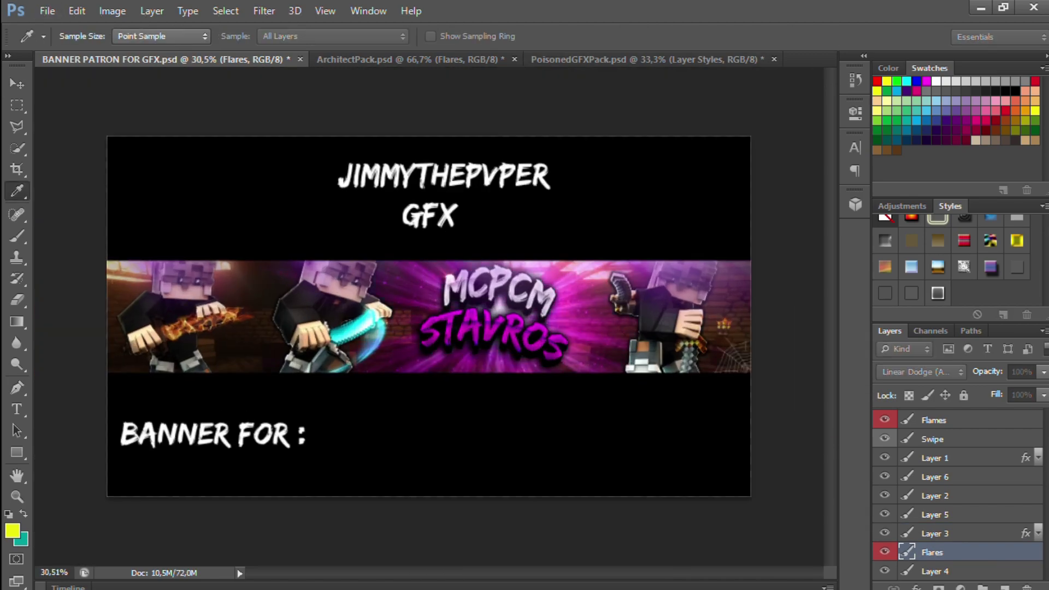
{"action": "key", "text": "v"}
Copy a hanging-vine layer from the Vegetables group of ArchitectPack.psd into the banner's upper left, behind the characters
{"action": "key", "text": "l"}
{"action": "key", "text": "ctrl+Tab"}
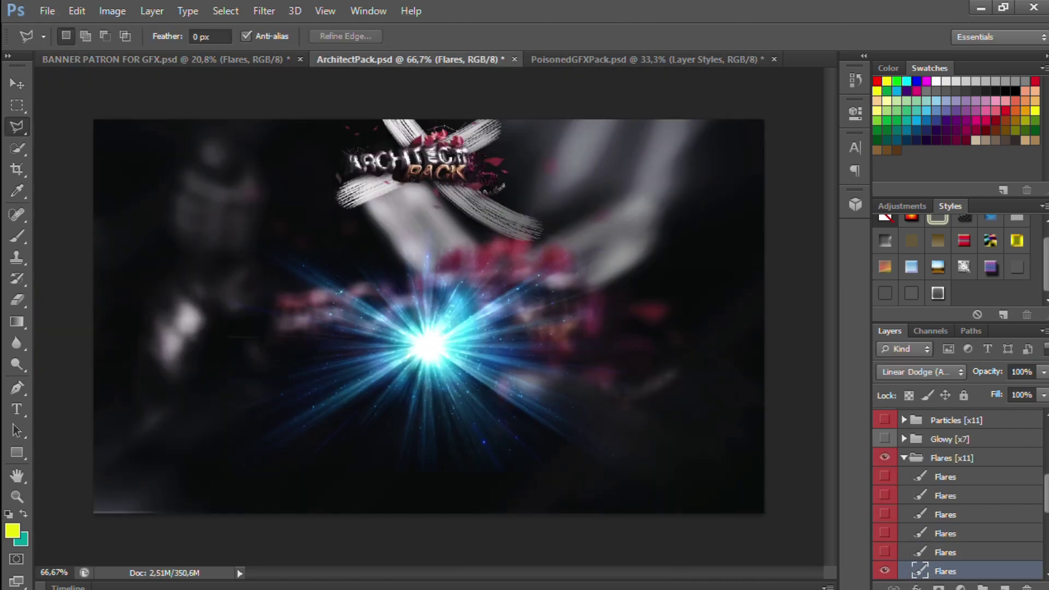
{"action": "left_click", "coordinate": [954, 515]}
{"action": "key", "text": "v"}
{"action": "left_click_drag", "start_coordinate": [328, 348], "coordinate": [229, 290]}
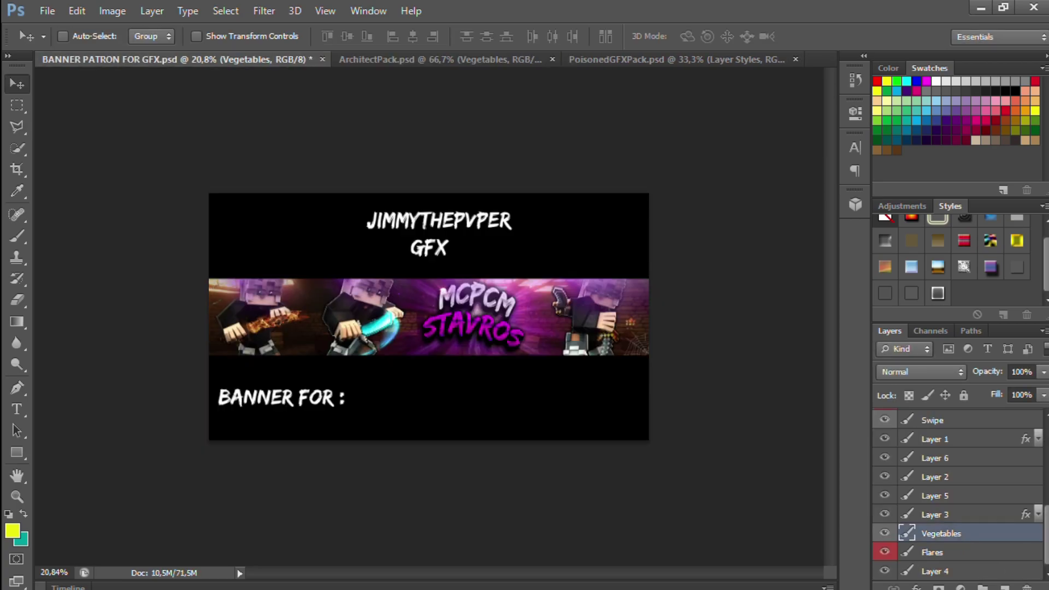
Duplicate the Vegetables vine repeatedly along the upper edge of the banner artwork and merge the copies into one layer
{"action": "scroll", "coordinate": [327, 319], "scroll_direction": "up", "scroll_amount": 5}
{"action": "key", "text": "ctrl+j"}
{"action": "scroll", "coordinate": [481, 273], "scroll_direction": "right", "scroll_amount": 2}
{"action": "left_click_drag", "start_coordinate": [612, 323], "coordinate": [306, 315]}
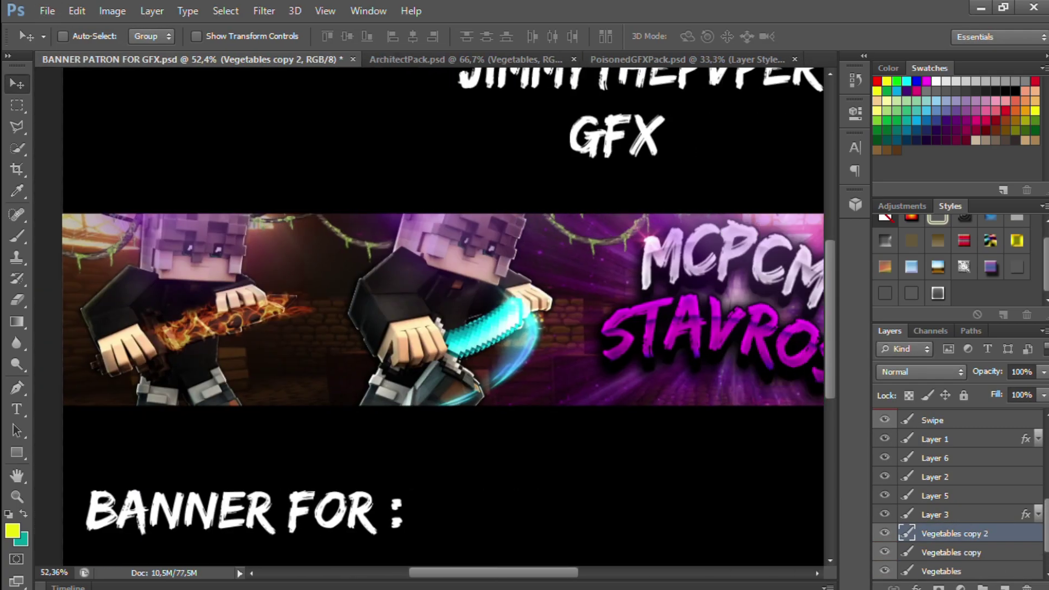
{"action": "scroll", "coordinate": [437, 309], "scroll_direction": "right", "scroll_amount": 5}
{"action": "key", "text": "ctrl+j"}
{"action": "scroll", "coordinate": [437, 309], "scroll_direction": "right", "scroll_amount": 4}
{"action": "key", "text": "ctrl+j"}
{"action": "scroll", "coordinate": [429, 317], "scroll_direction": "down", "scroll_amount": 5}
{"action": "scroll", "coordinate": [956, 494], "scroll_direction": "down", "scroll_amount": 3}
{"action": "left_click", "coordinate": [940, 534], "text": "shift"}
{"action": "key", "text": "ctrl+e"}
Return to ArchitectPack.psd, collapse the Vegetables group, and show and expand the Particles group
{"action": "key", "text": "v"}
{"action": "left_click", "coordinate": [466, 60]}
{"action": "left_click", "coordinate": [904, 439]}
{"action": "left_click", "coordinate": [884, 458]}
{"action": "left_click", "coordinate": [904, 458]}
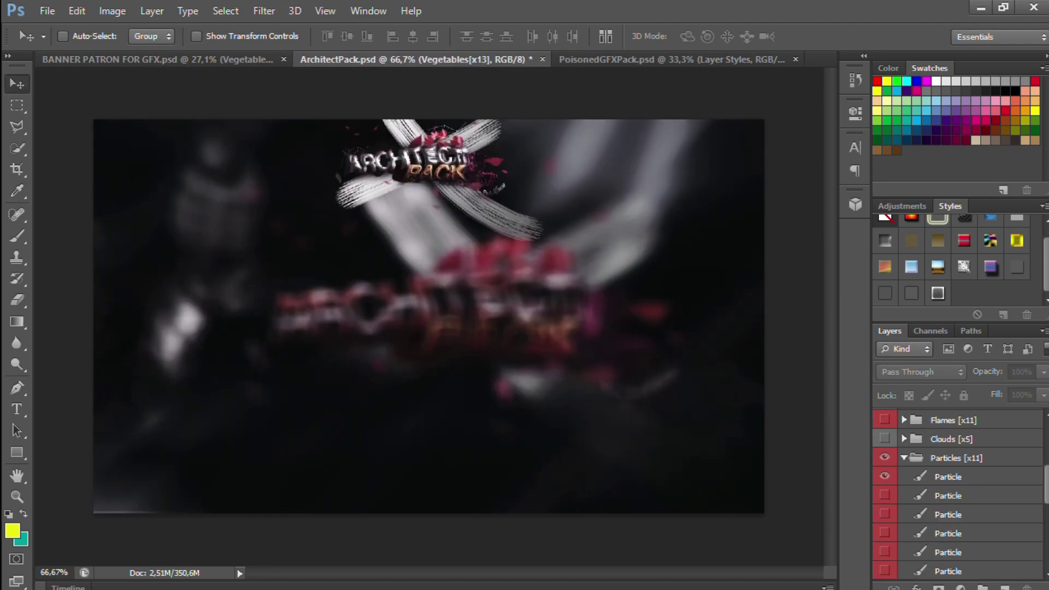
Copy the first Particle layer into the left of the banner and raise it above the character and lightning layers
{"action": "left_click", "coordinate": [948, 477]}
{"action": "left_click_drag", "start_coordinate": [437, 327], "coordinate": [247, 314]}
{"action": "key", "text": "ctrl+]"}
{"action": "key", "text": "ctrl+]"}
{"action": "key", "text": "ctrl+]"}
{"action": "key", "text": "ctrl+]"}
{"action": "key", "text": "ctrl+]"}
{"action": "key", "text": "ctrl+]"}
{"action": "key", "text": "ctrl+]"}
{"action": "key", "text": "ctrl+]"}
{"action": "key", "text": "ctrl+]"}
{"action": "key", "text": "ctrl+]"}
{"action": "key", "text": "ctrl+]"}
{"action": "key", "text": "ctrl+]"}
{"action": "key", "text": "ctrl+]"}
{"action": "key", "text": "ctrl+]"}
{"action": "key", "text": "ctrl+]"}
{"action": "key", "text": "ctrl+]"}
{"action": "key", "text": "ctrl+]"}
{"action": "key", "text": "ctrl+]"}
{"action": "key", "text": "ctrl+]"}
{"action": "key", "text": "ctrl+]"}
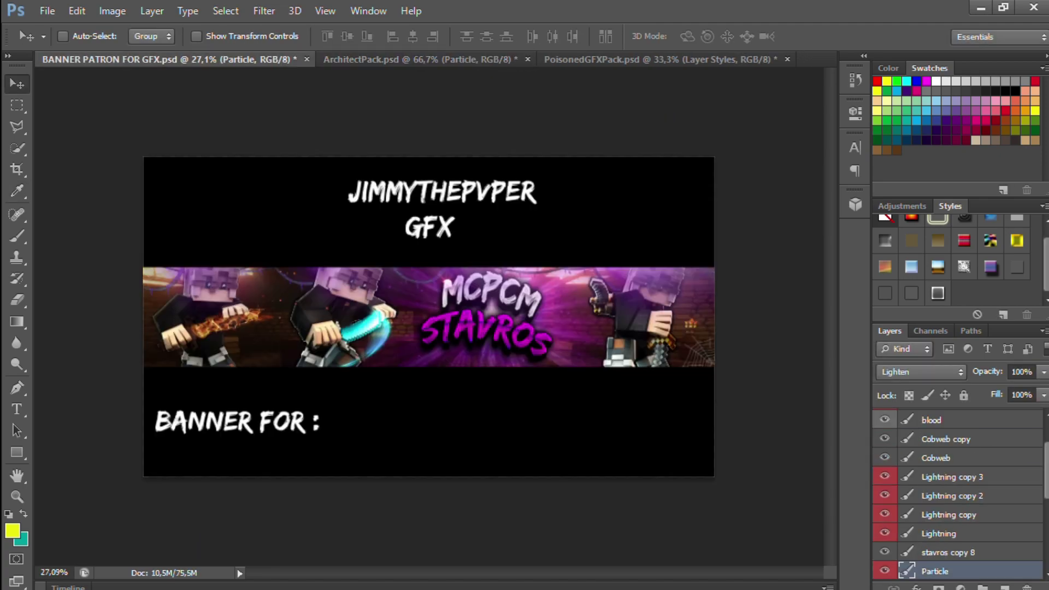
Transform the Particle layer to suit the banner and duplicate it twice to spread particles across the artwork
{"action": "key", "text": "ctrl+["}
{"action": "key", "text": "ctrl+t"}
{"action": "key", "text": "Return"}
{"action": "key", "text": "ctrl+j"}
{"action": "key", "text": "ctrl+j"}
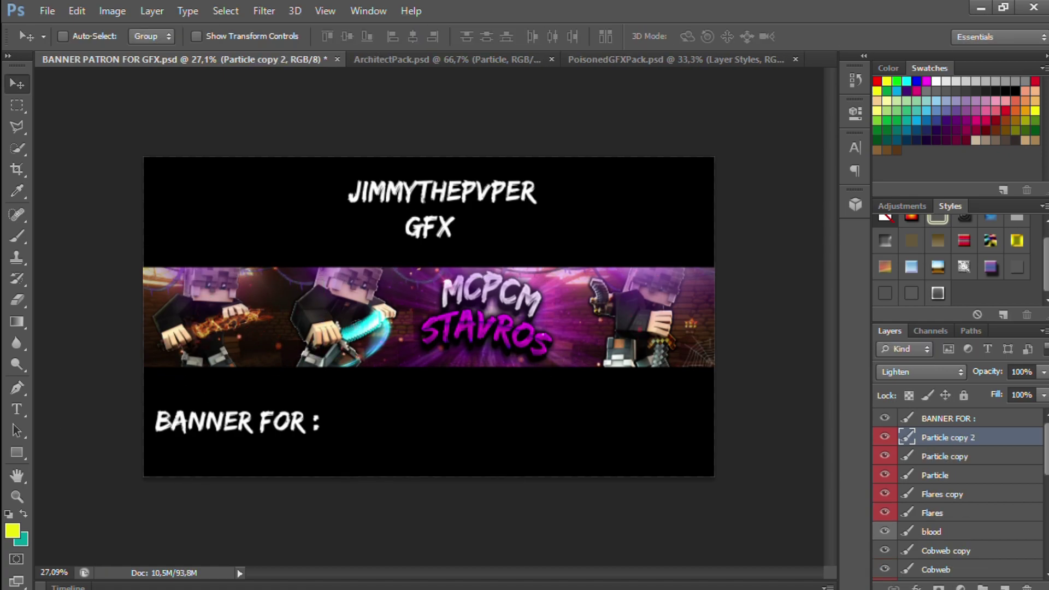
Try merging the three Particle layers into one
{"action": "left_click", "coordinate": [934, 475], "text": "shift"}
{"action": "key", "text": "ctrl+e"}
{"action": "key", "text": "ctrl+z"}
Recolor each of the three Particle layers to purple with Hue/Saturation
{"action": "left_click", "coordinate": [934, 475]}
{"action": "key", "text": "ctrl+u"}
{"action": "key", "text": "Return"}
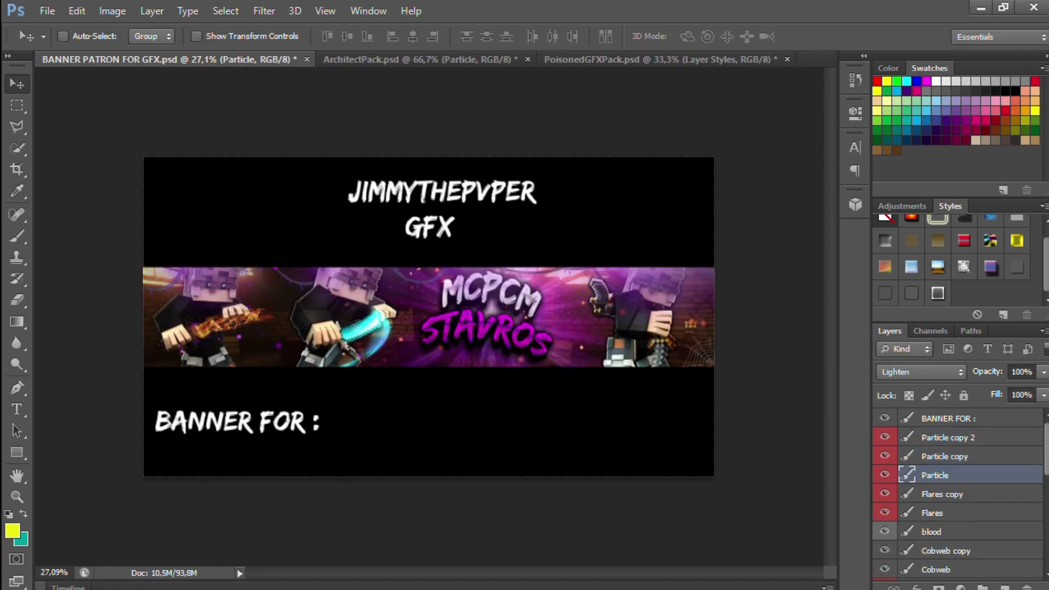
{"action": "left_click", "coordinate": [944, 456]}
{"action": "key", "text": "ctrl+u"}
{"action": "key", "text": "alt+bracketright"}
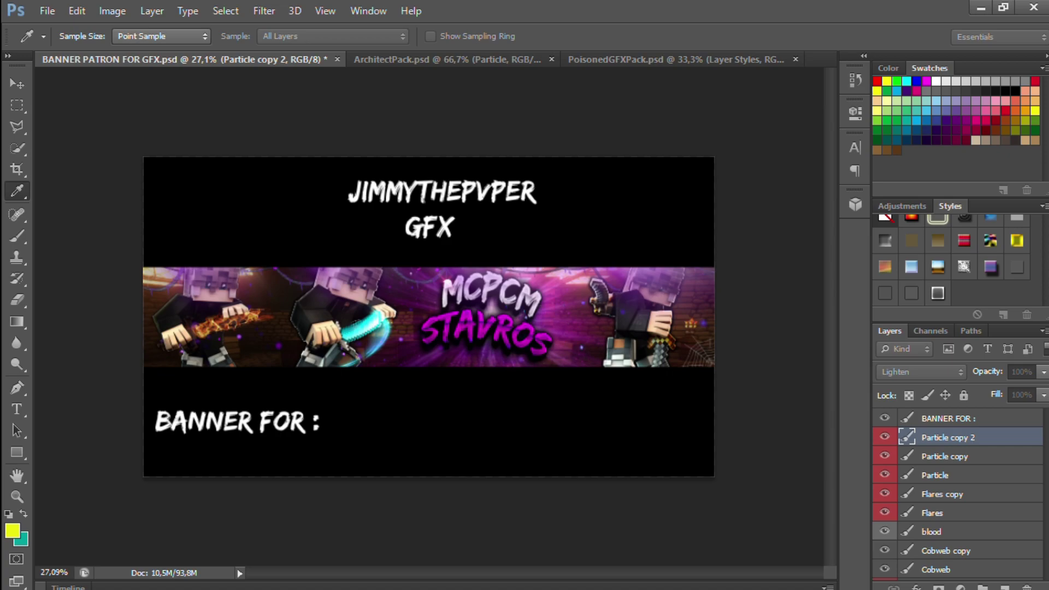
{"action": "key", "text": "Return"}
Show another Particle layer in ArchitectPack.psd and copy it into the banner over the middle character
{"action": "left_click", "coordinate": [447, 59]}
{"action": "scroll", "coordinate": [934, 494], "scroll_direction": "down", "scroll_amount": 1}
{"action": "left_click", "coordinate": [935, 494]}
{"action": "left_click", "coordinate": [884, 494]}
{"action": "left_click_drag", "start_coordinate": [437, 322], "coordinate": [322, 278]}
Enlarge the new Particle layer over the left half of the banner and duplicate it
{"action": "key", "text": "ctrl+t"}
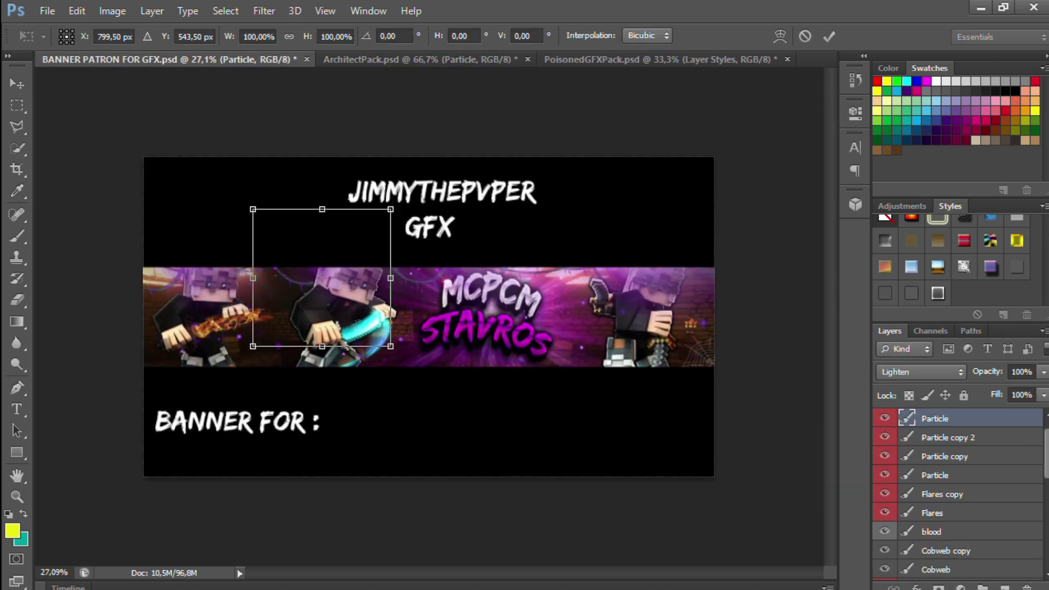
{"action": "left_click_drag", "start_coordinate": [253, 346], "coordinate": [171, 448]}
{"action": "key", "text": "Return"}
{"action": "key", "text": "ctrl+j"}
Return to ArchitectPack.psd, then hide and collapse the Particles group
{"action": "left_click", "coordinate": [437, 59]}
{"action": "left_click", "coordinate": [884, 569]}
{"action": "left_click", "coordinate": [904, 531]}
{"action": "scroll", "coordinate": [934, 494], "scroll_direction": "up", "scroll_amount": 1}
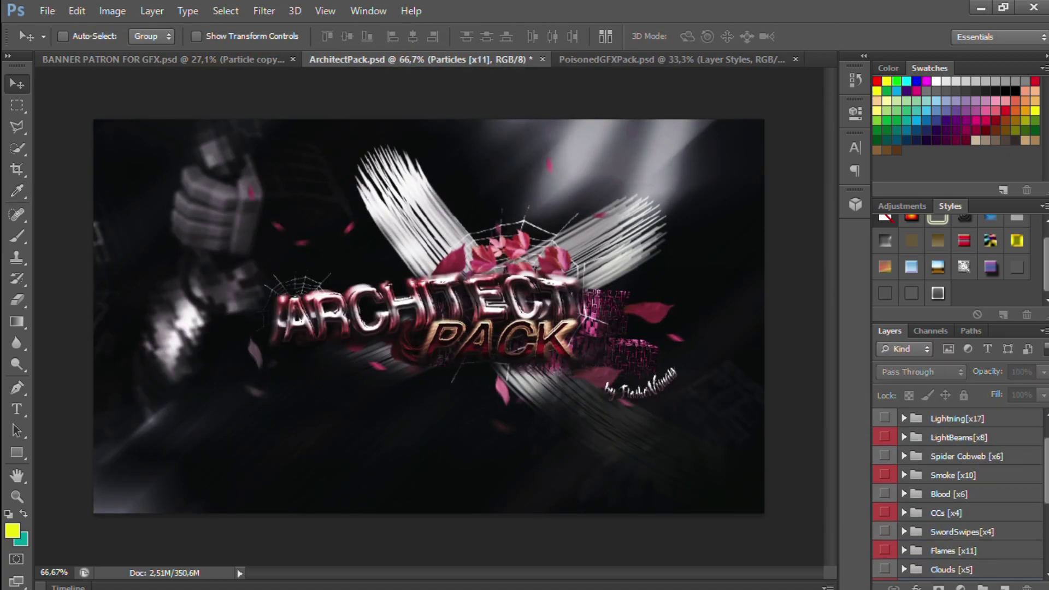
Add a Color Balance adjustment layer above the particles in the banner document, shifting the artwork towards purple
{"action": "left_click", "coordinate": [164, 60]}
{"action": "left_click", "coordinate": [902, 206]}
{"action": "left_click", "coordinate": [927, 262]}
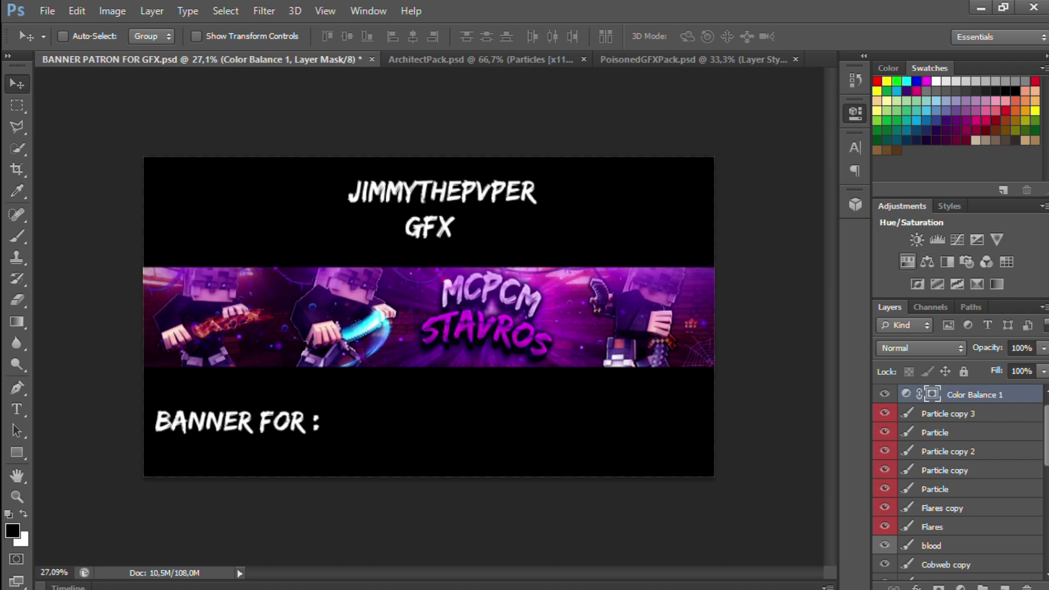
Add Hue/Saturation, Vibrance and Exposure adjustment layers above the Color Balance layer in the banner
{"action": "left_click", "coordinate": [907, 262]}
{"action": "left_click", "coordinate": [996, 239]}
{"action": "left_click", "coordinate": [977, 239]}
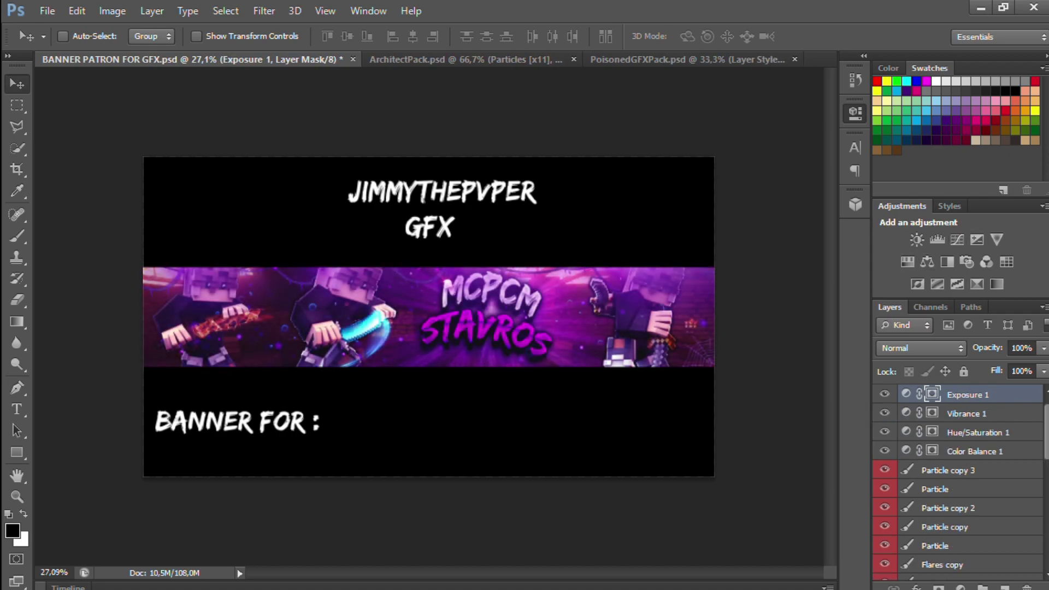
Activate the Polygonal Lasso tool and show the layer style presets, with the two topmost Particle layers selected
{"action": "key", "text": "l"}
{"action": "left_click", "coordinate": [949, 206]}
{"action": "scroll", "coordinate": [955, 491], "scroll_direction": "down", "scroll_amount": 1}
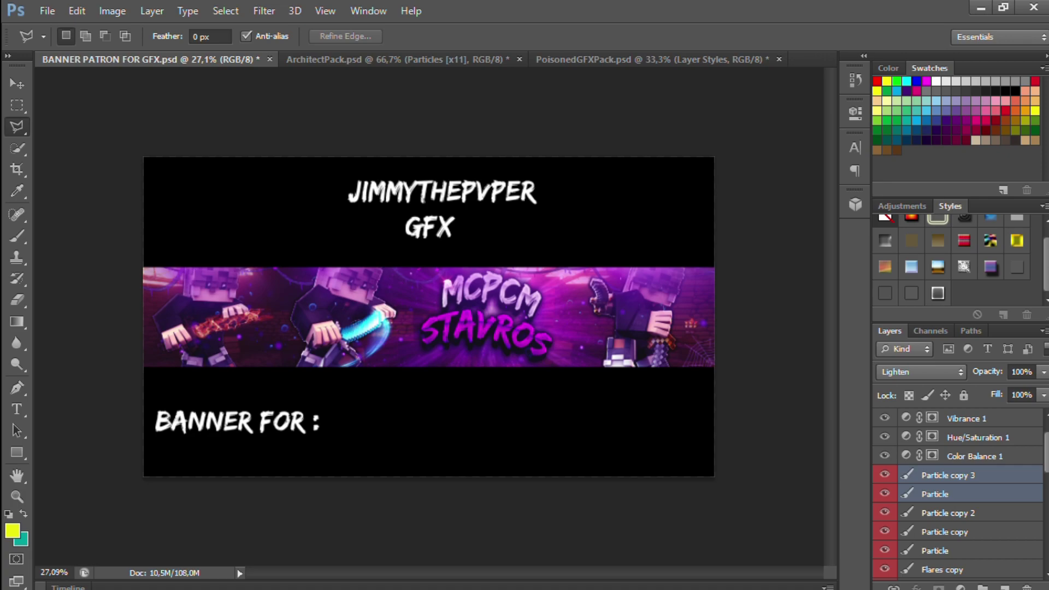